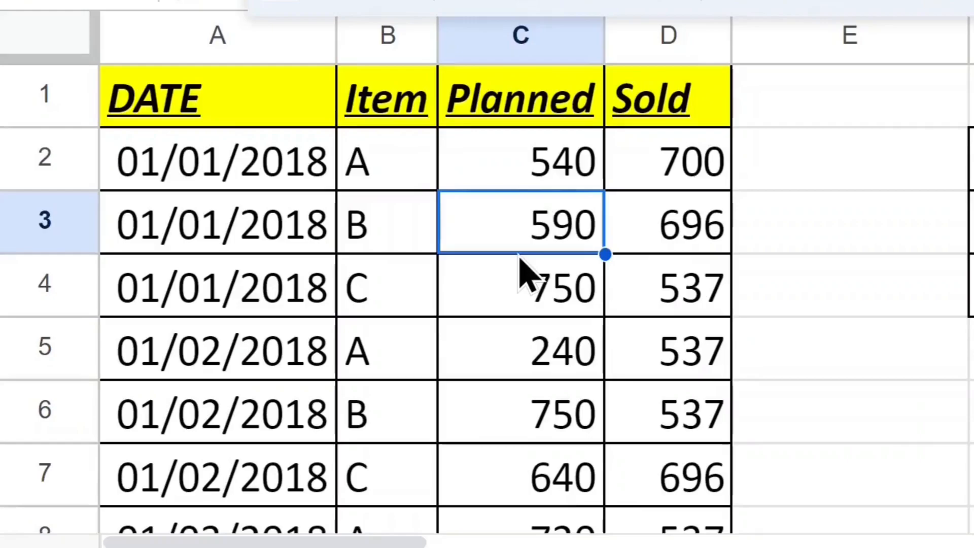
Create a pivot table from the data range 'Feuille 1'!A1:D42 on a new sheet
left_click(386, 285)
left_click(299, 49)
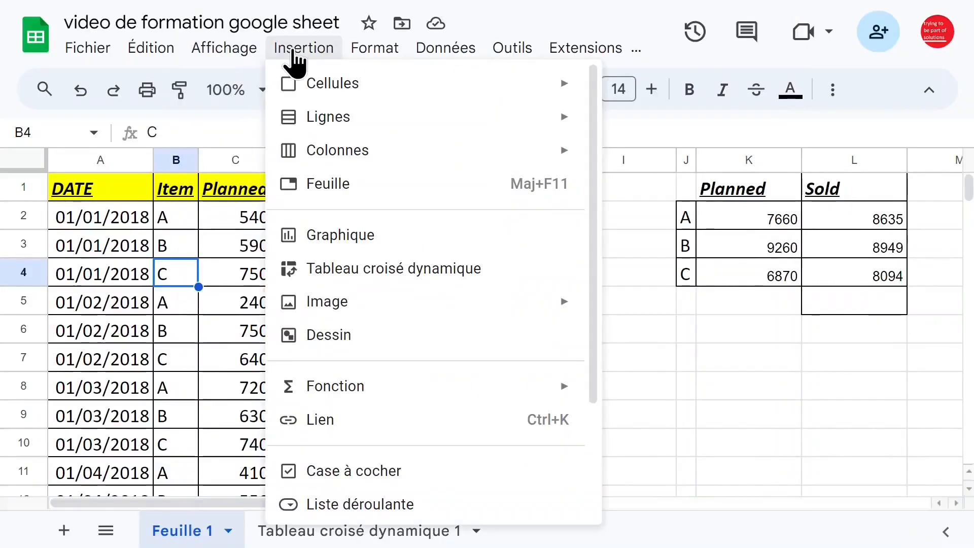
left_click(371, 272)
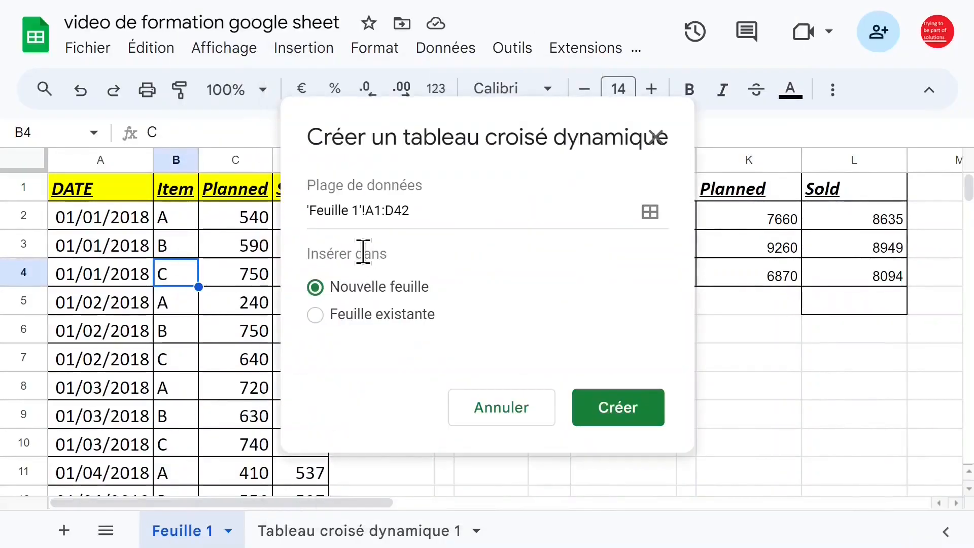
left_click(615, 409)
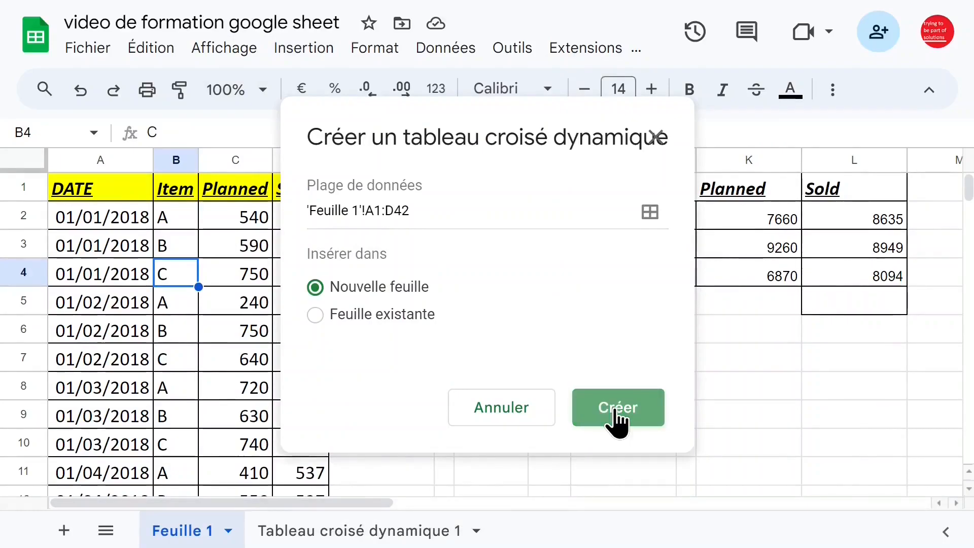
Rename the new pivot table sheet as tcd2
double_click(430, 537)
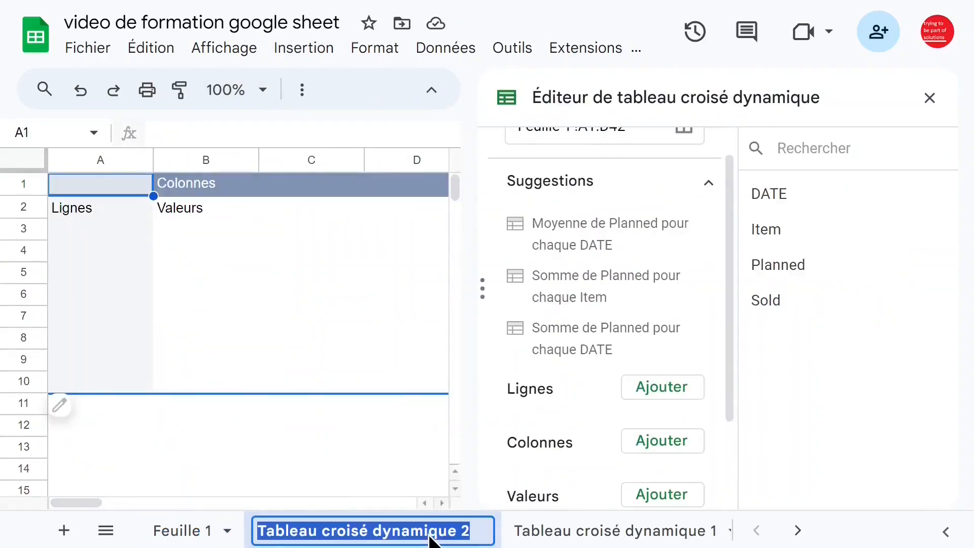
type("tcd")
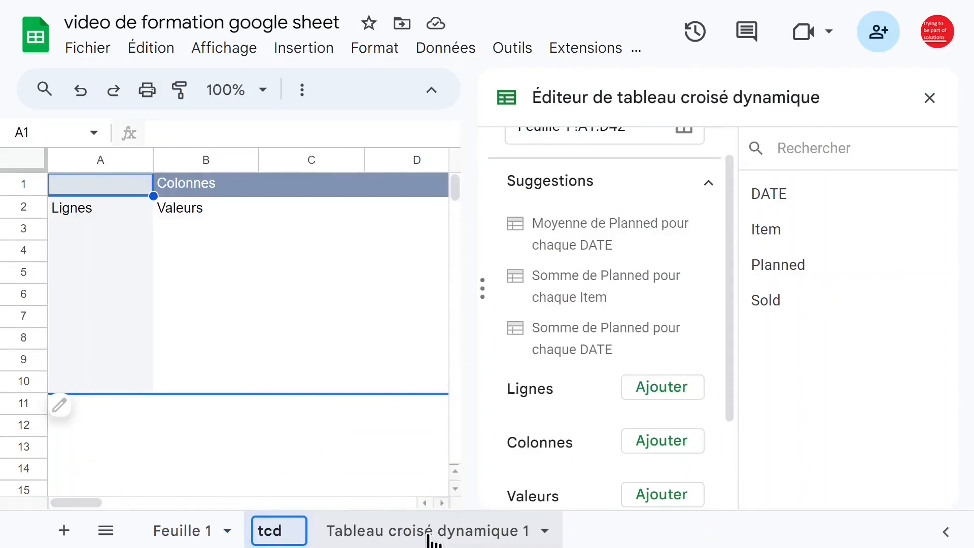
type("2")
key("Return")
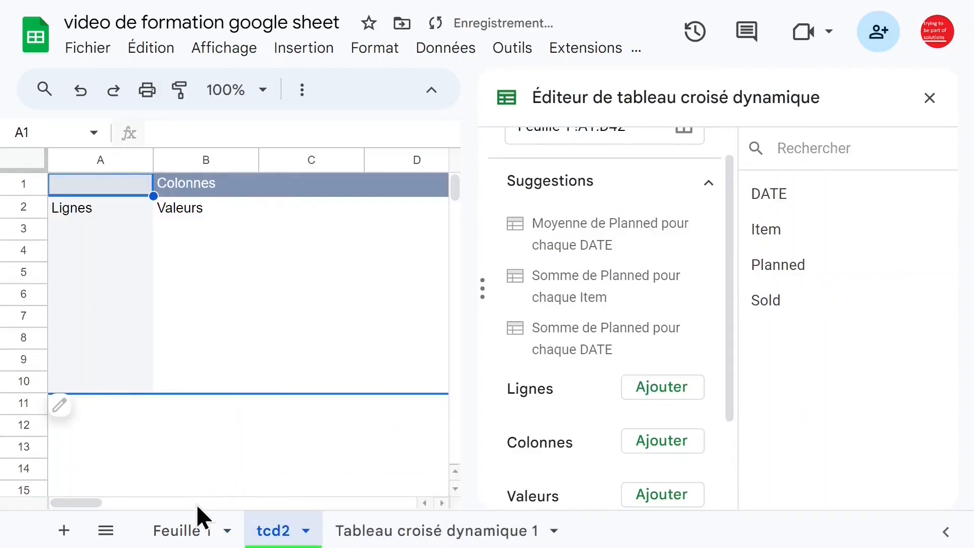
Add the Item field as the rows of the pivot table
scroll(731, 284, "down", 3)
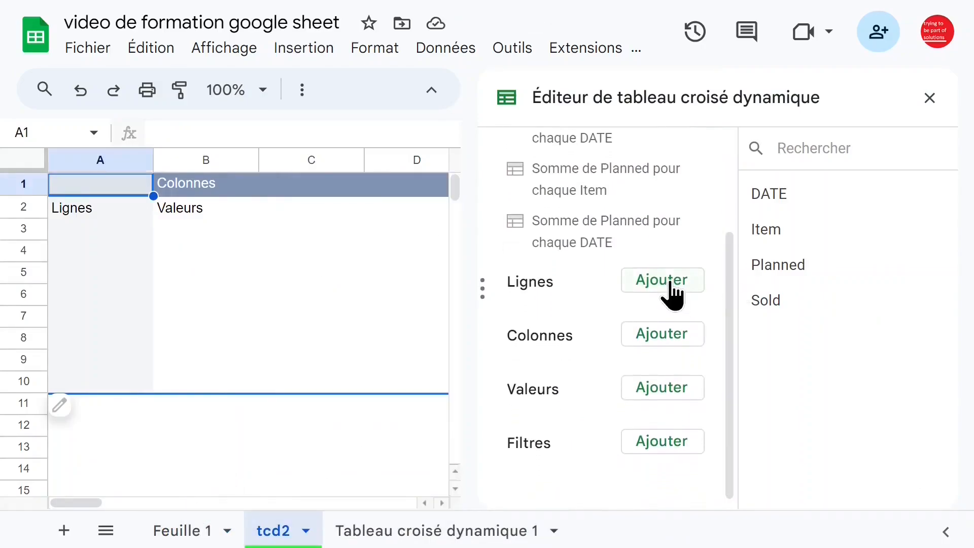
left_click(662, 281)
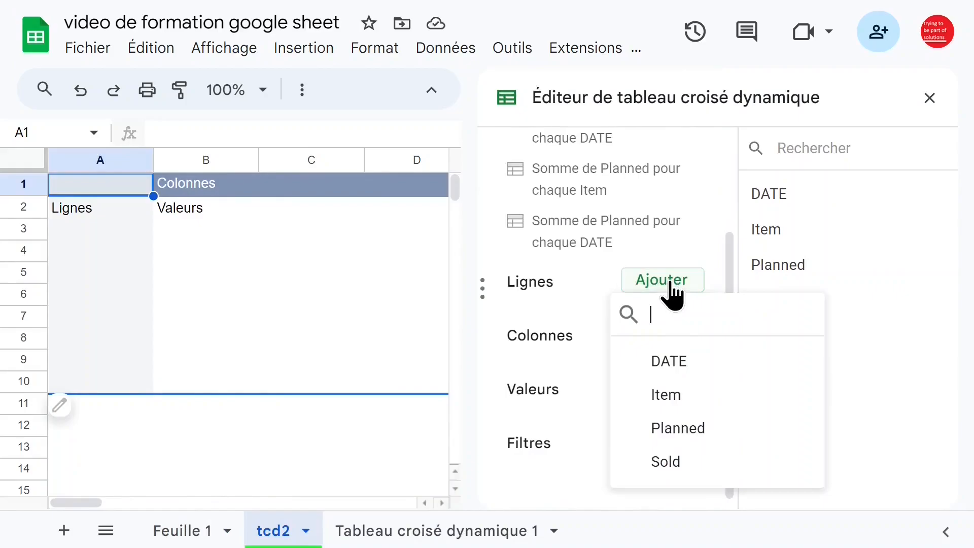
left_click(665, 396)
Add the Planned and Sold fields as pivot table values summarised by SUM
scroll(671, 404, "down", 1)
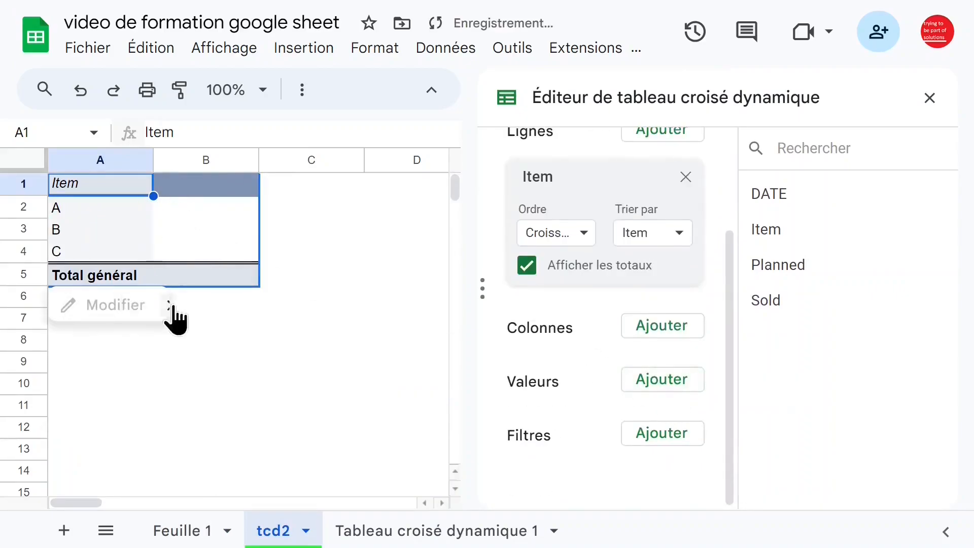
left_click(662, 384)
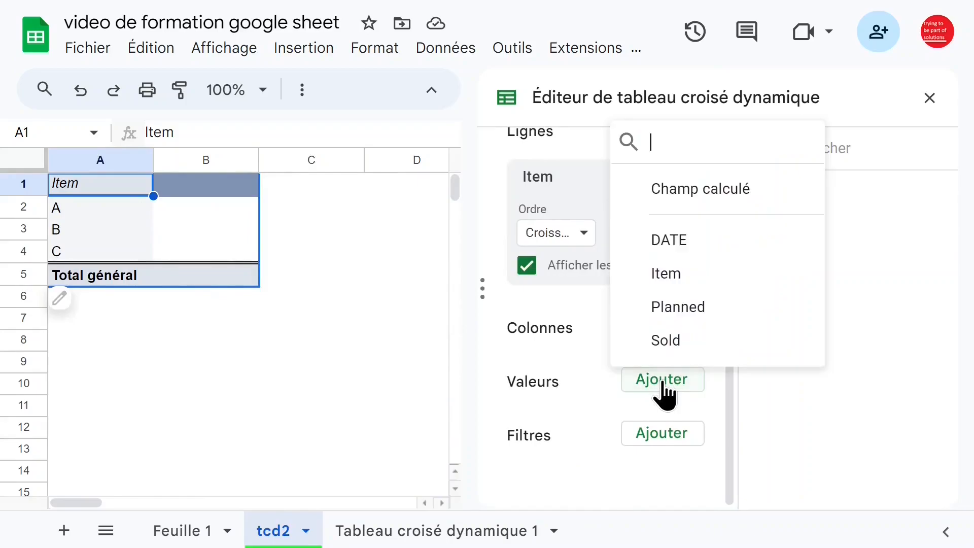
left_click(707, 308)
left_click_drag(729, 294, 729, 374)
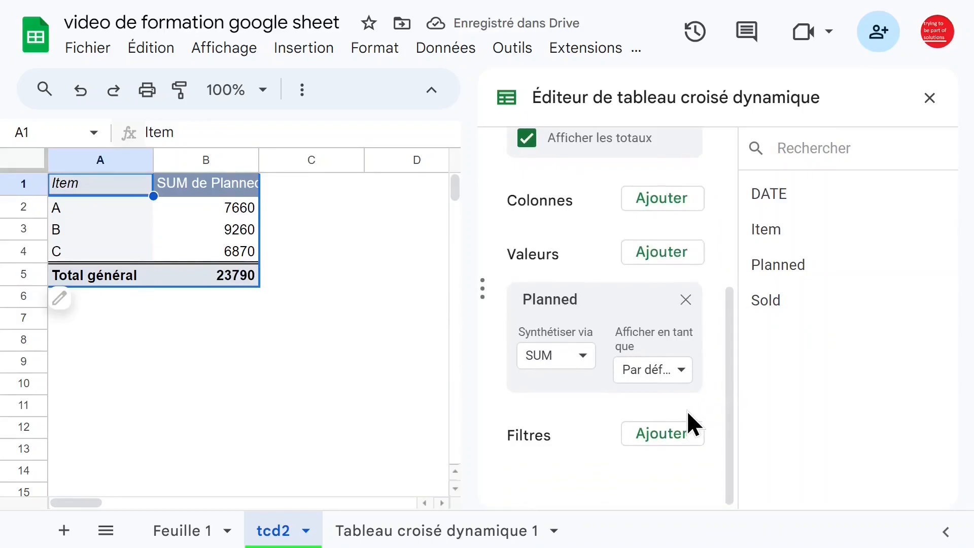
left_click_drag(774, 300, 574, 413)
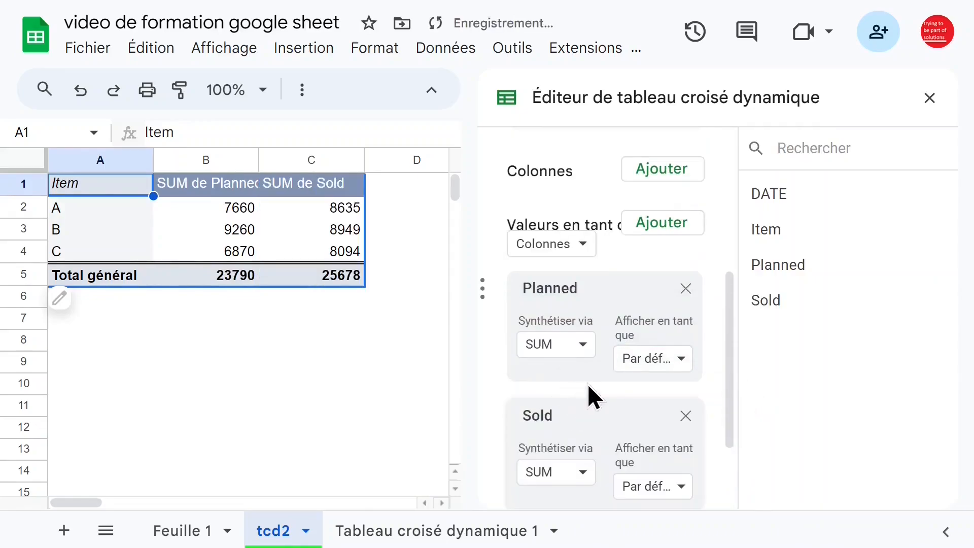
Widen column B slightly so the full header SUM de Planned fits
left_click(360, 364)
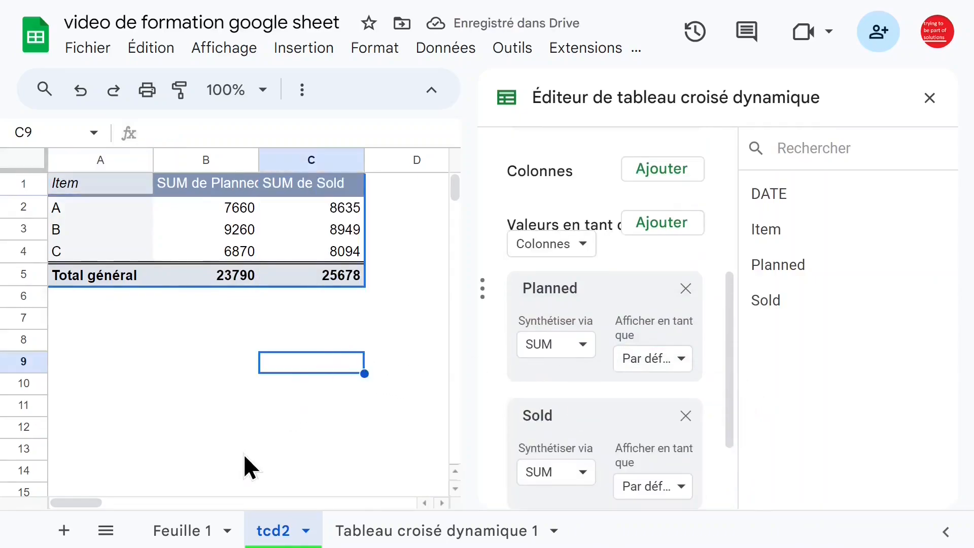
left_click(213, 320)
left_click(231, 203)
left_click_drag(259, 159, 268, 158)
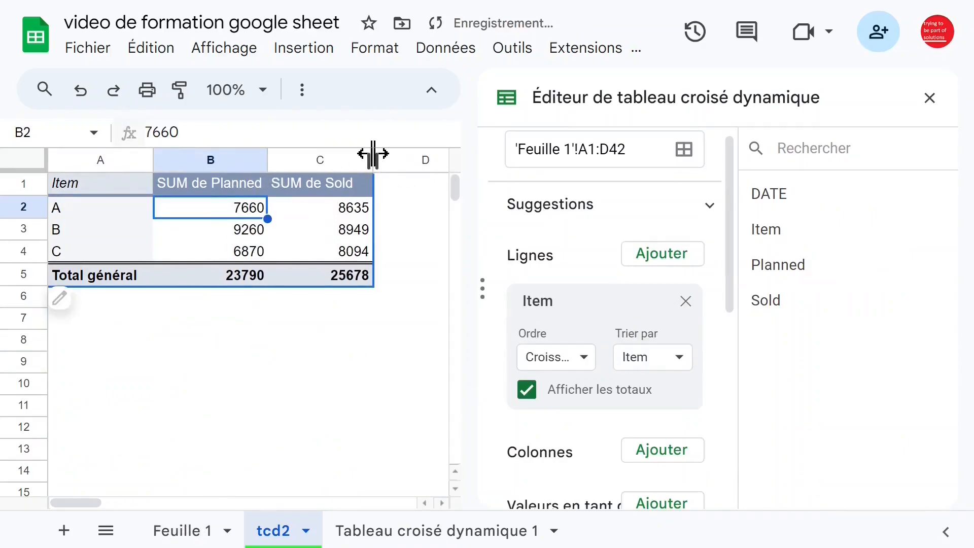
Close the pivot table editor and set the sheet zoom to 200%
left_click(334, 205)
left_click(293, 279)
left_click_drag(239, 216, 239, 252)
left_click(929, 98)
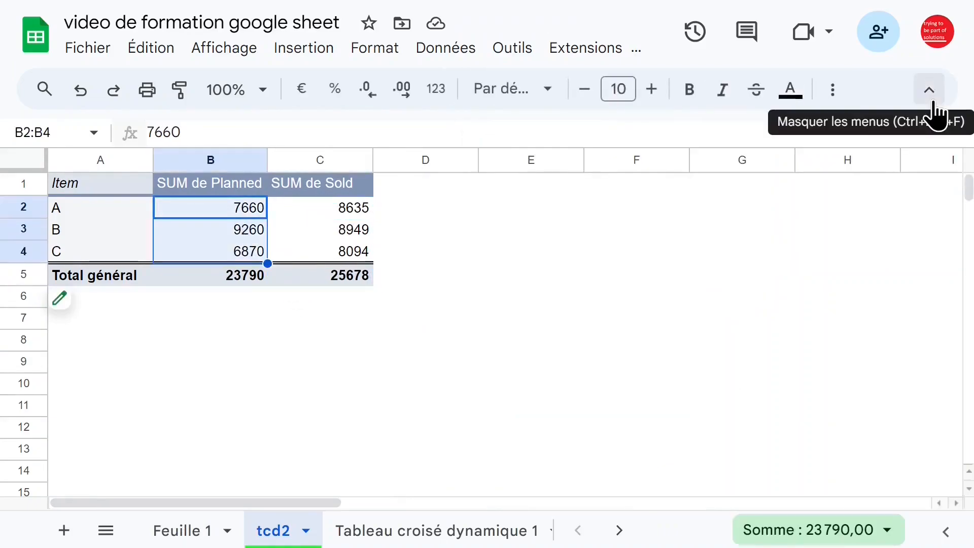
left_click(416, 257)
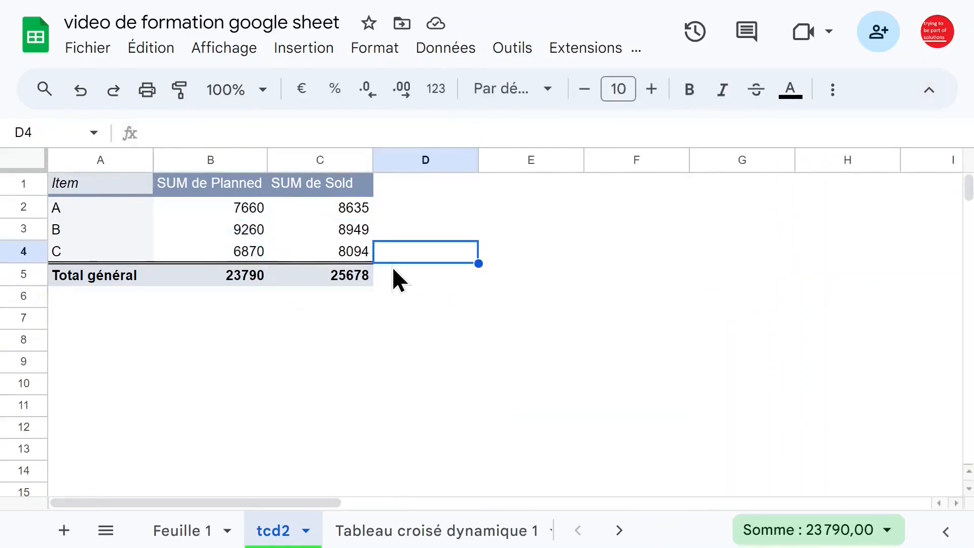
left_click(212, 216)
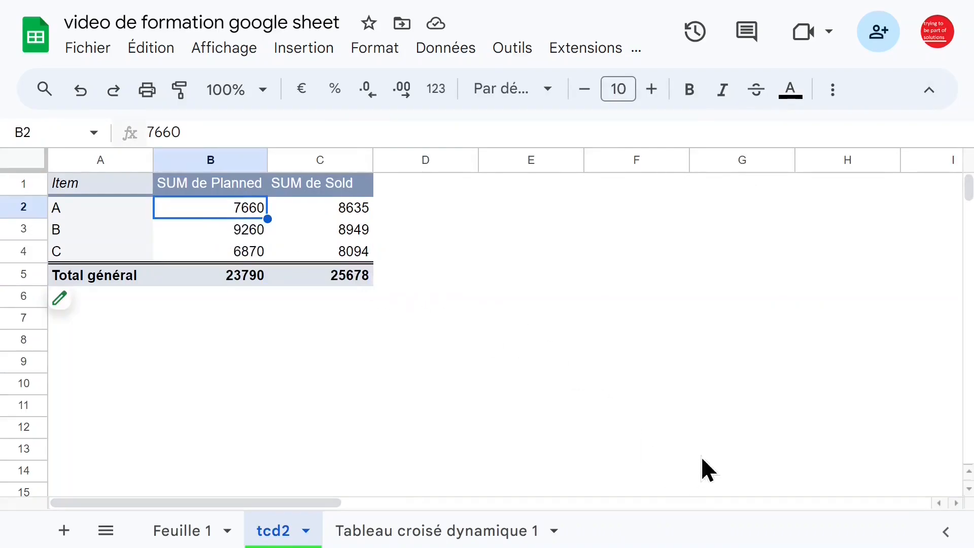
left_click(262, 92)
left_click(239, 329)
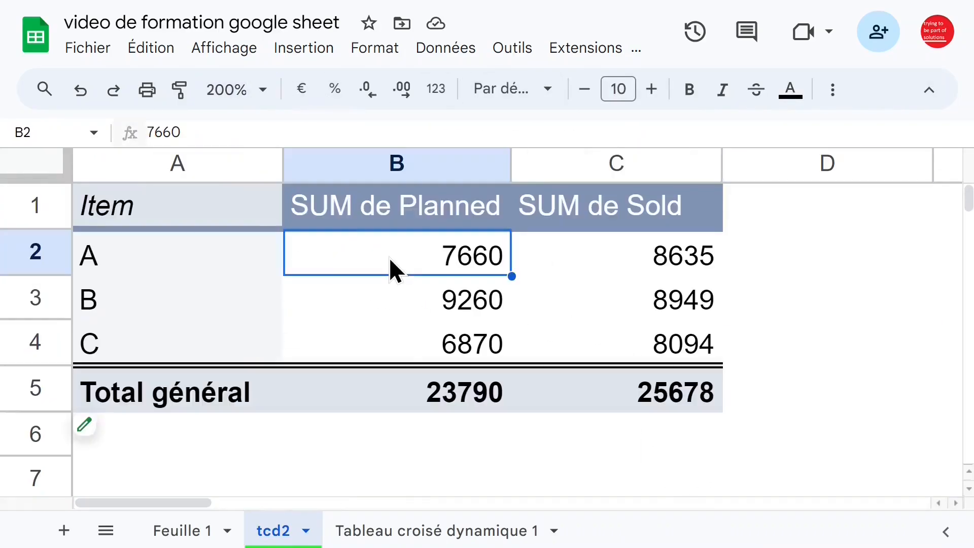
left_click(164, 264)
left_click(395, 259)
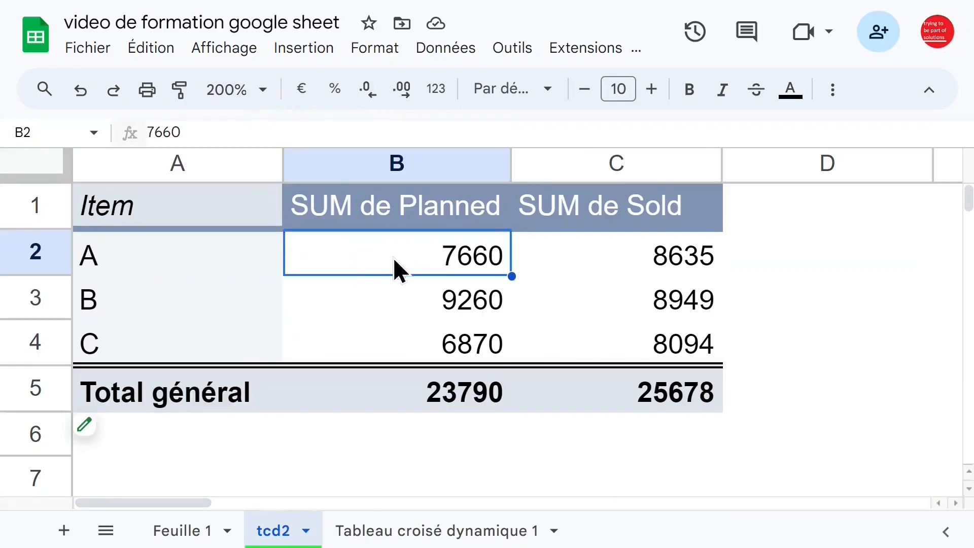
left_click_drag(428, 269, 427, 389)
left_click(422, 272)
Reopen the pivot table editor, try Planned as a percentage of the row total, and settle on percentage of the column total
left_click(121, 430)
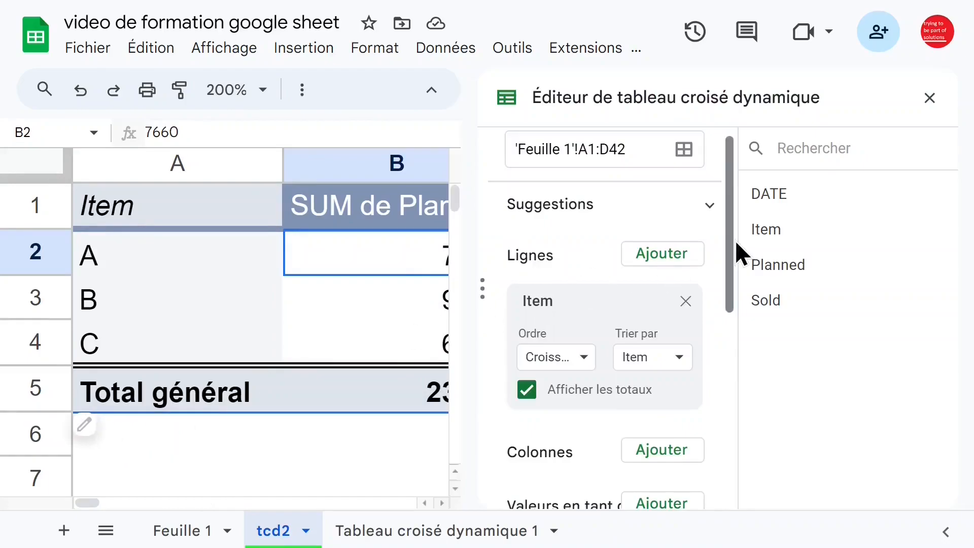
scroll(735, 240, "down", 5)
left_click_drag(729, 307, 729, 331)
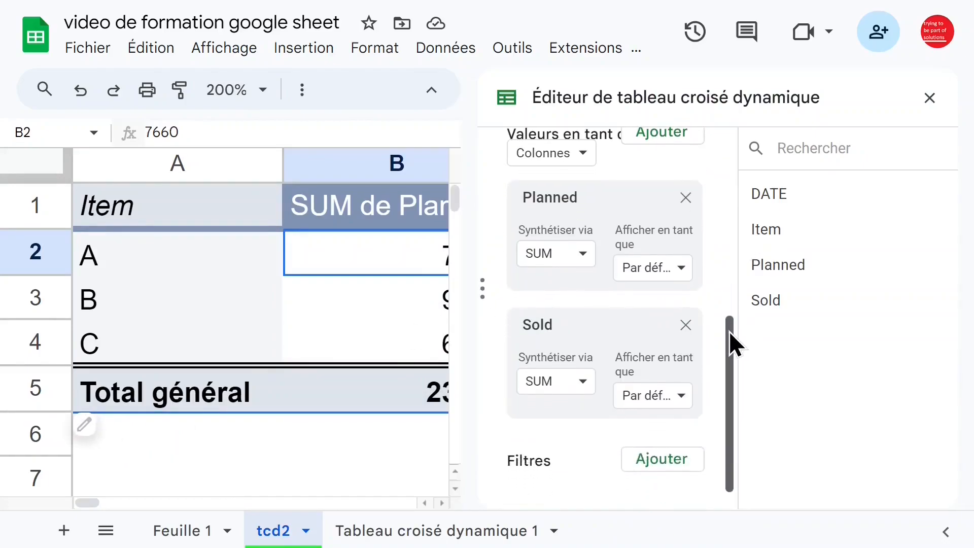
left_click(680, 267)
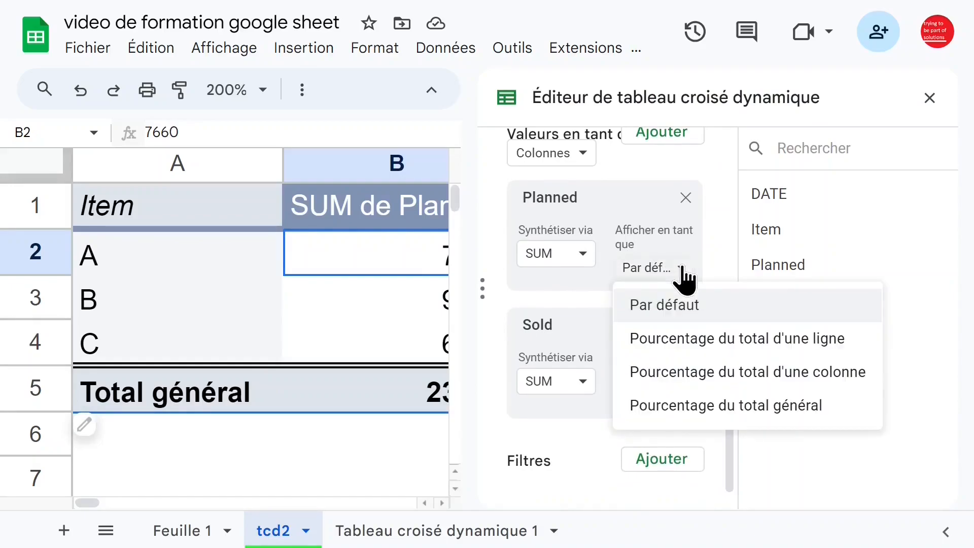
left_click(692, 350)
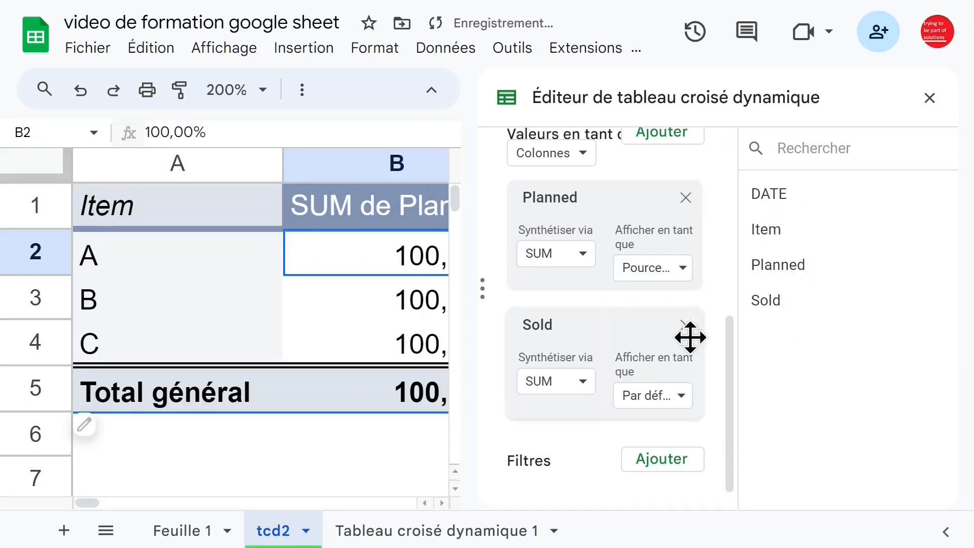
left_click(685, 284)
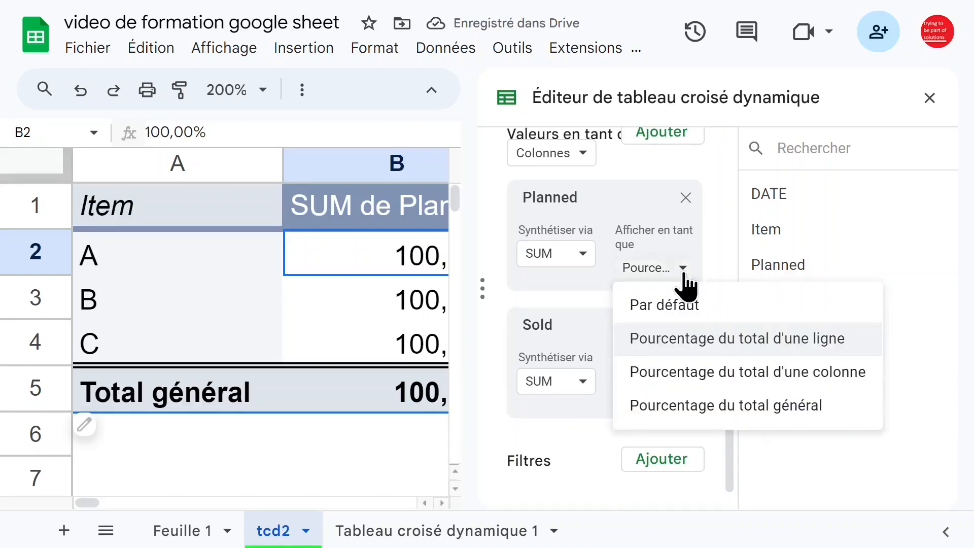
left_click(688, 372)
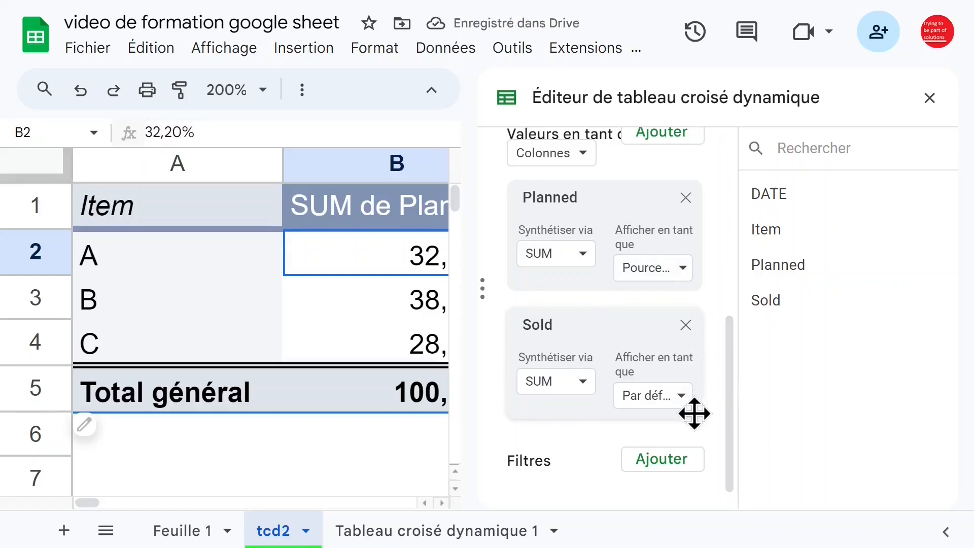
Show the Sold values as a percentage of the column total and close the pivot table editor
left_click(682, 398)
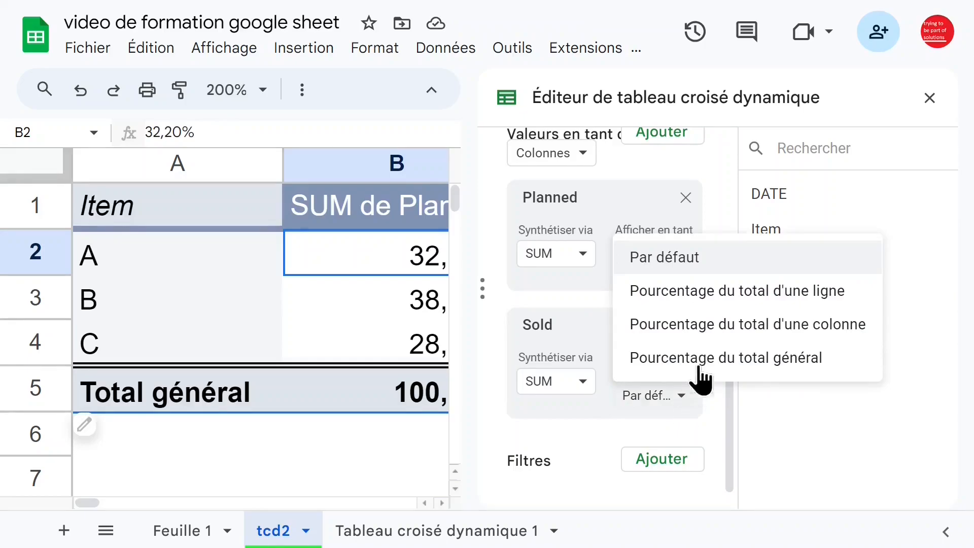
left_click(732, 329)
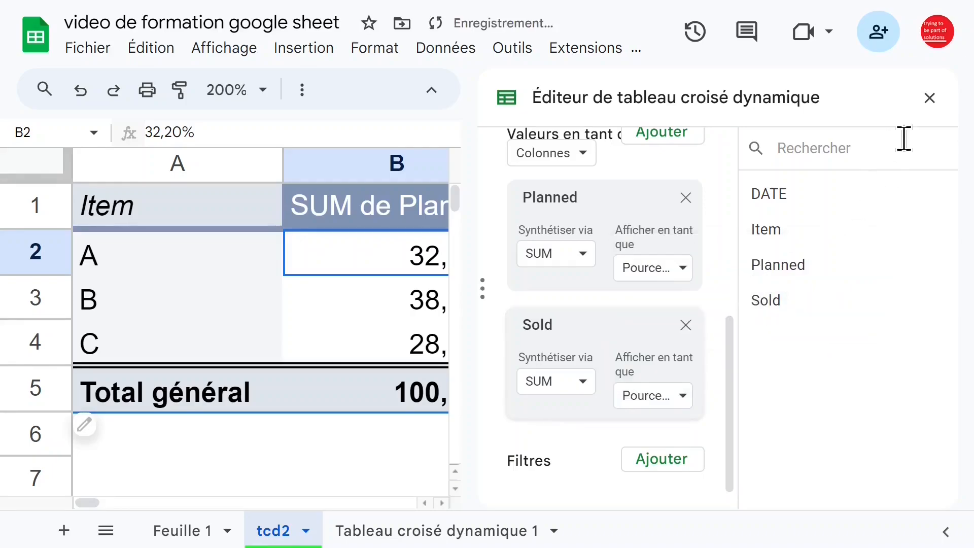
left_click(930, 98)
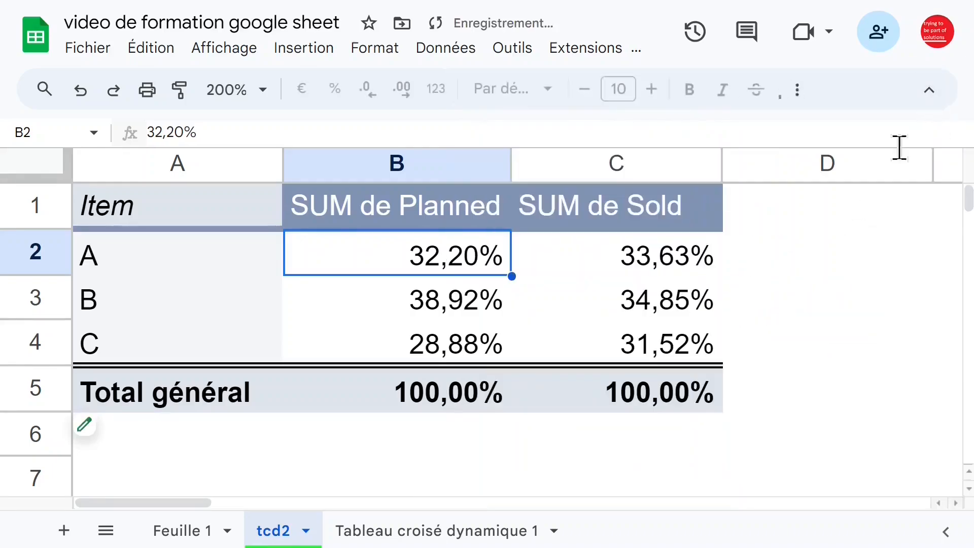
Compare the Planned and Sold percentages of the items in the pivot table
left_click(702, 400)
left_click(444, 297)
left_click(426, 261)
left_click(430, 307)
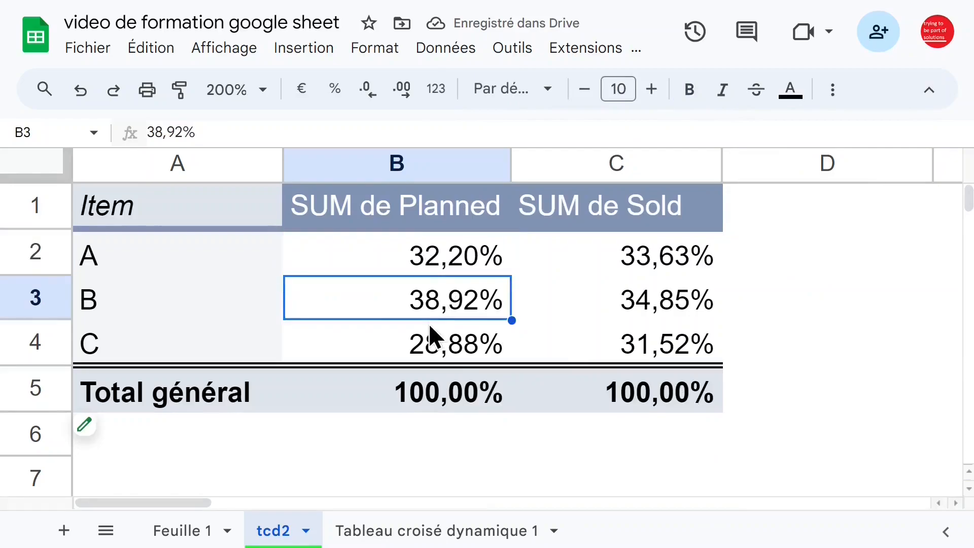
left_click(473, 258)
left_click(651, 262)
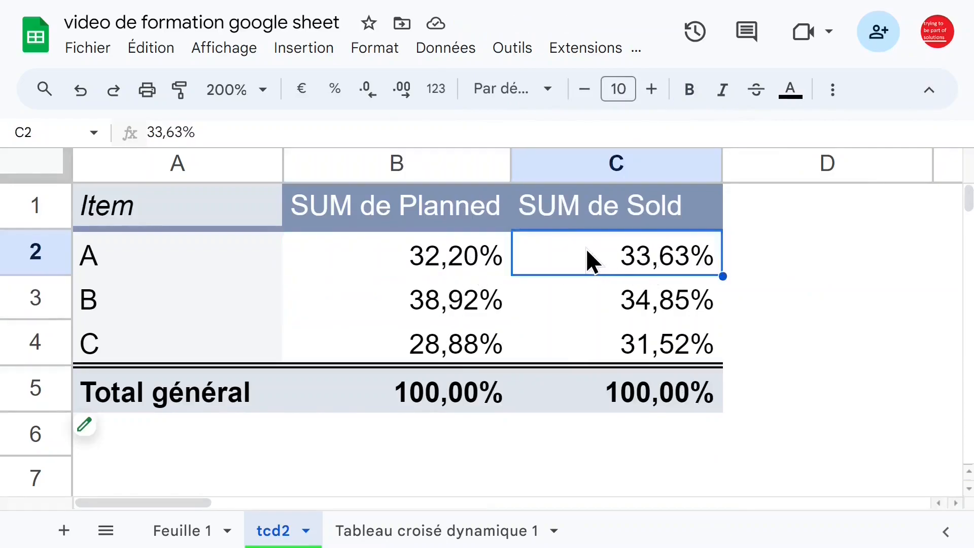
Reopen the pivot table editor and add Planned a second time as a default SUM value, between the existing Planned and Sold values
left_click(127, 433)
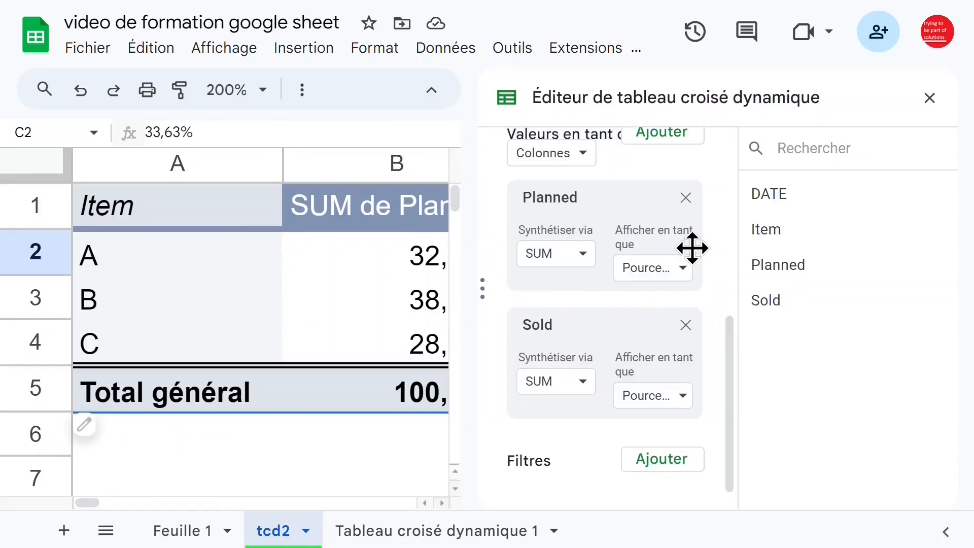
left_click_drag(733, 330, 730, 357)
left_click_drag(798, 265, 581, 285)
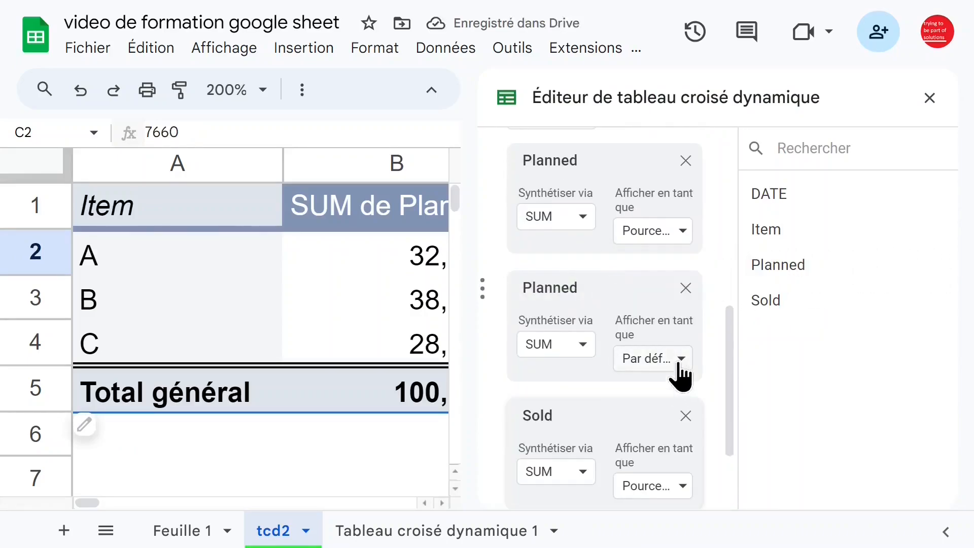
Add Sold a second time as a default SUM value before the percentage Sold value, and close the pivot table editor
left_click_drag(730, 329, 731, 417)
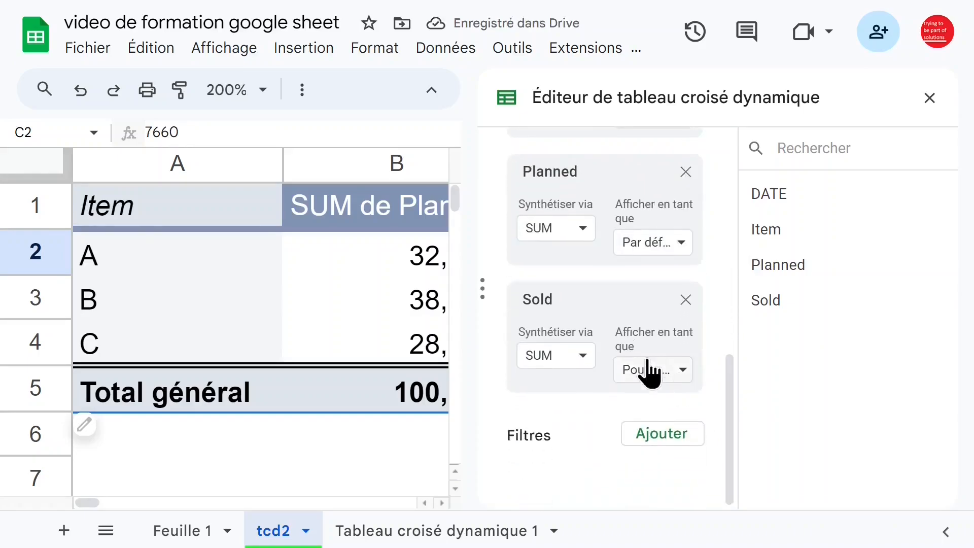
left_click_drag(797, 303, 553, 297)
left_click(931, 99)
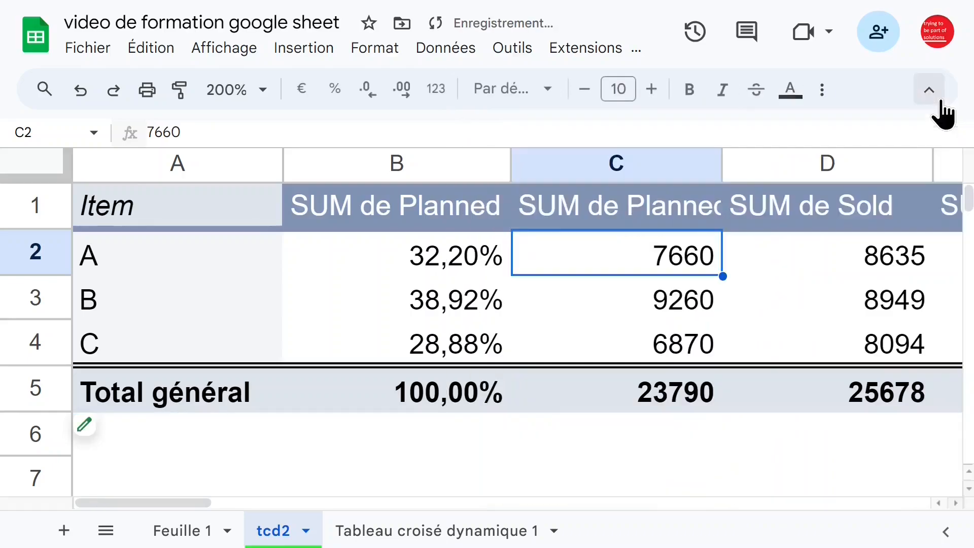
Set the sheet zoom to 150% and fit column C's width to its SUM de Planned header
left_click(355, 205)
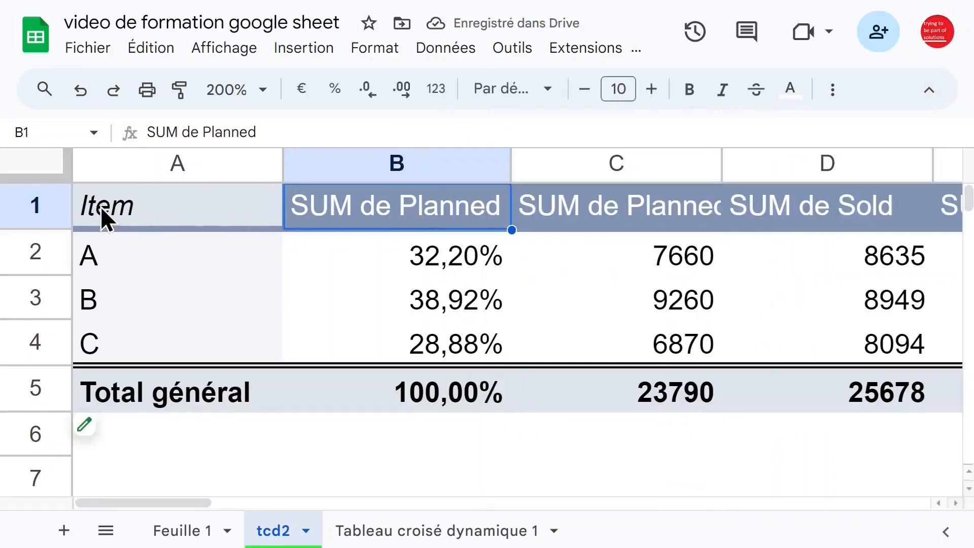
left_click(263, 94)
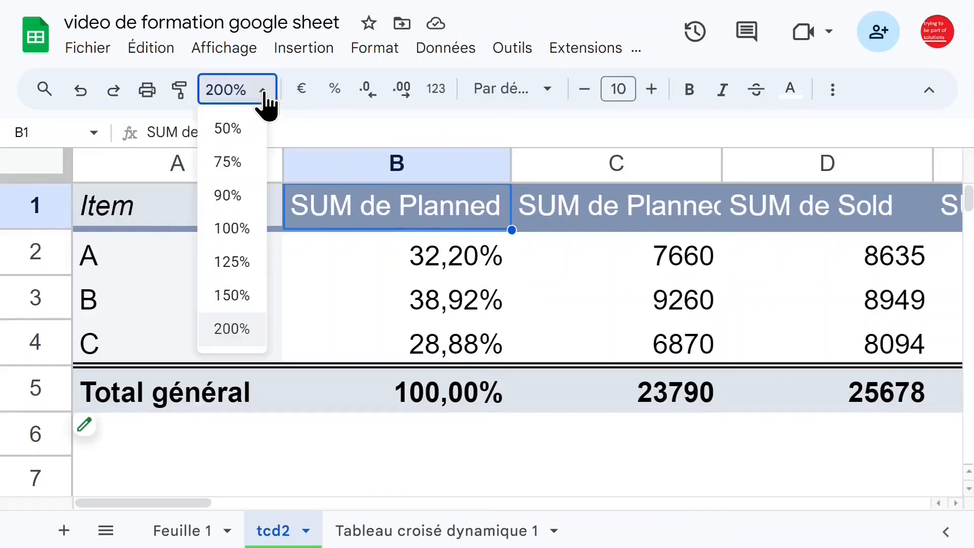
left_click(241, 298)
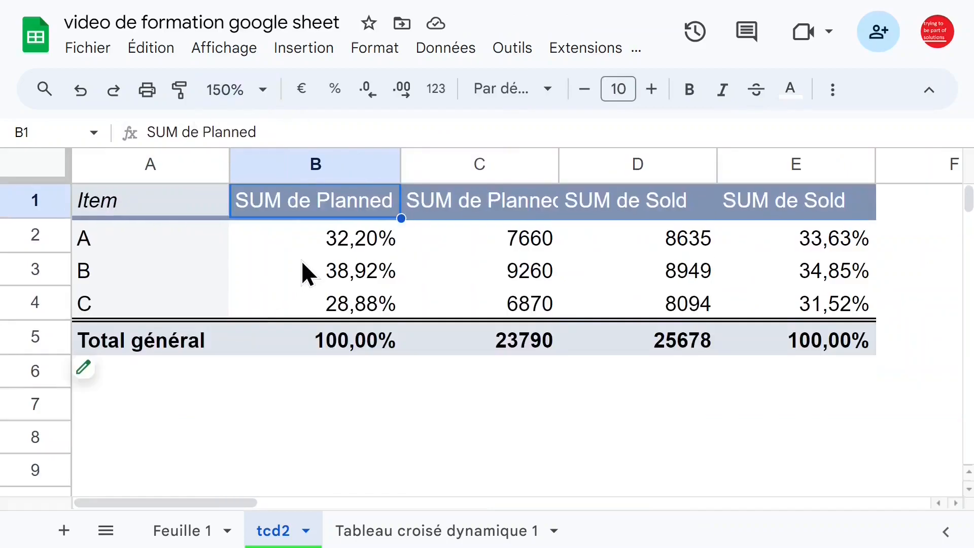
left_click(516, 241)
double_click(559, 163)
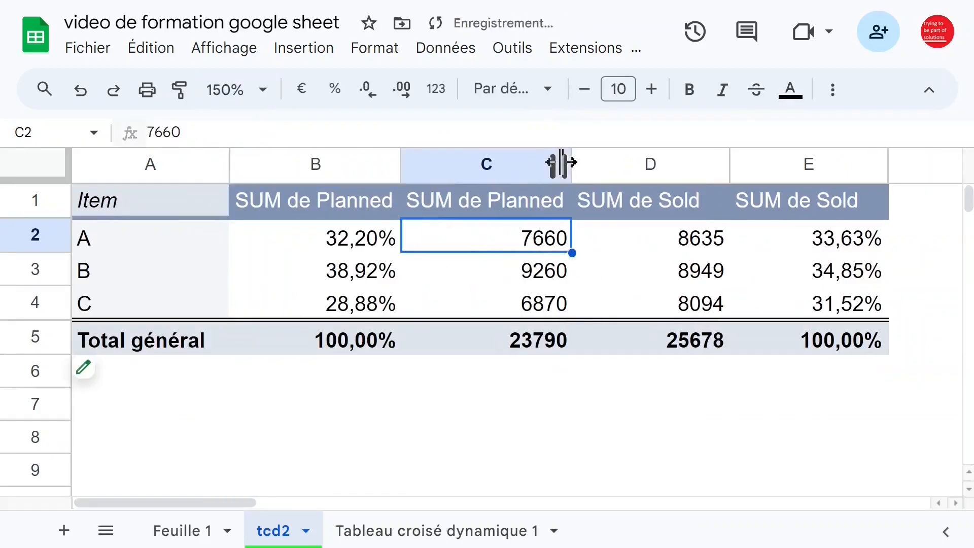
Rename the pivot table header in B1 as "% Planned"
left_click(336, 204)
left_click(669, 211)
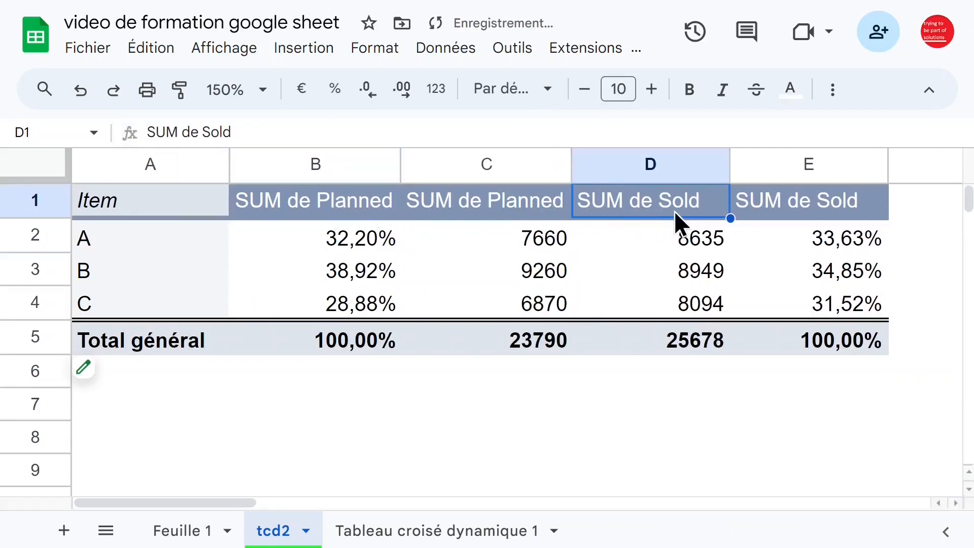
left_click(360, 242)
left_click(336, 208)
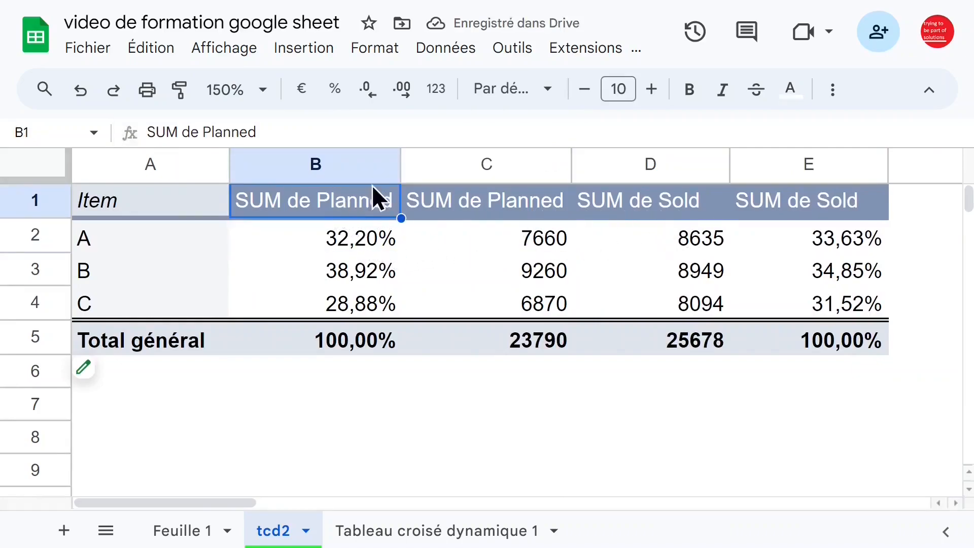
left_click(199, 132)
left_click_drag(199, 132, 129, 131)
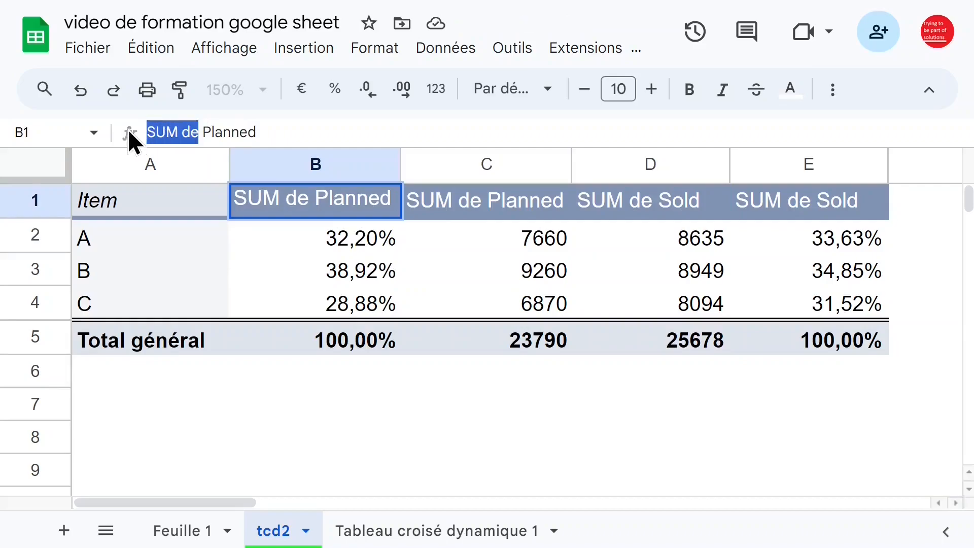
type("%")
left_click(417, 276)
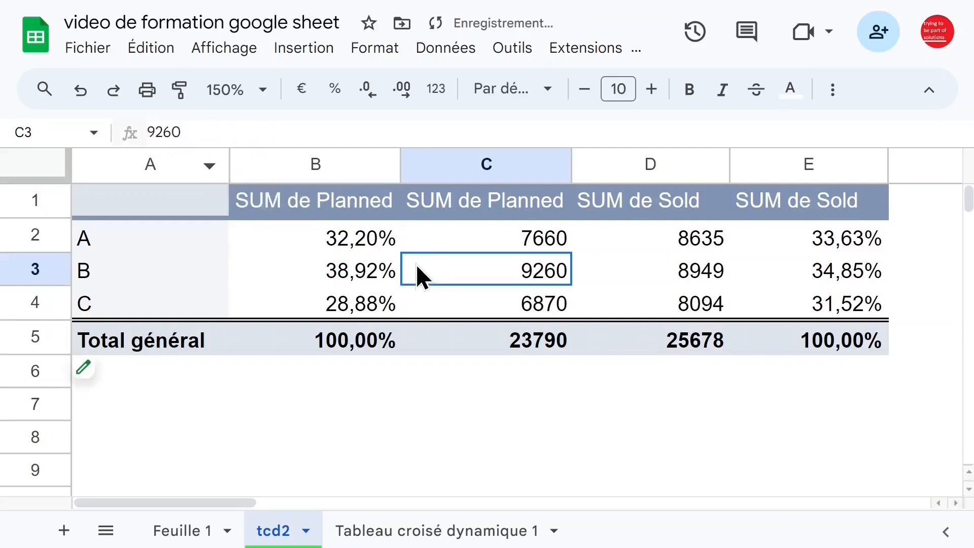
Rename the header in E1 as "% Sold" and narrow columns B and E to fit their contents
left_click(650, 206)
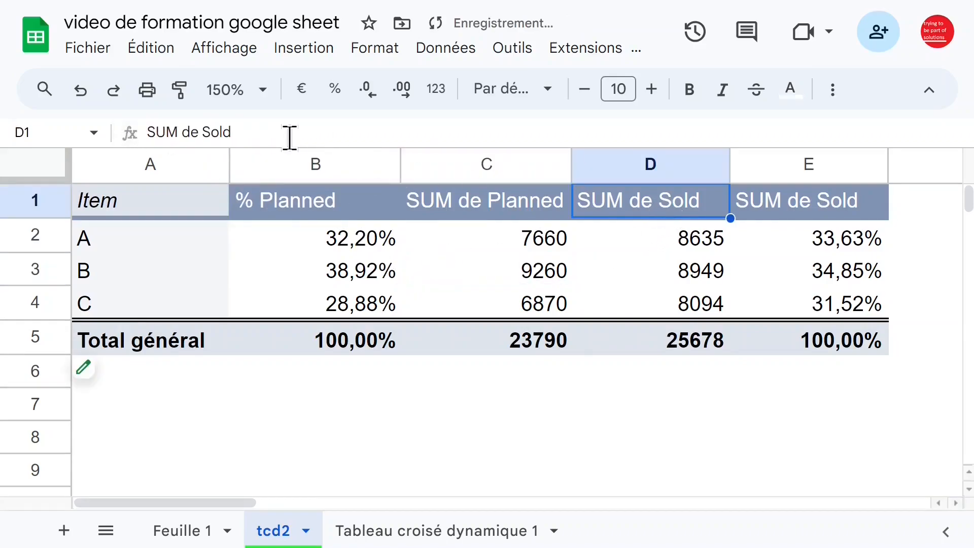
left_click(823, 239)
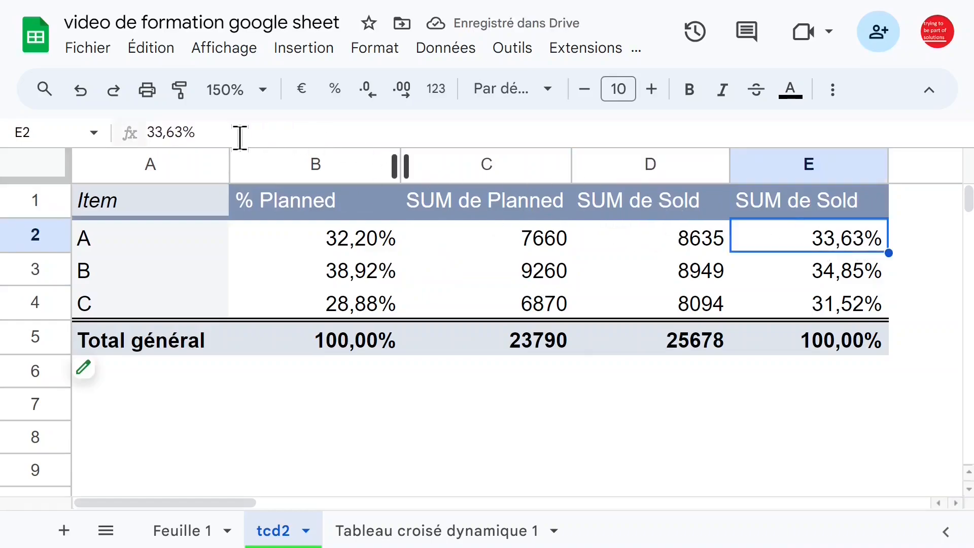
left_click(791, 211)
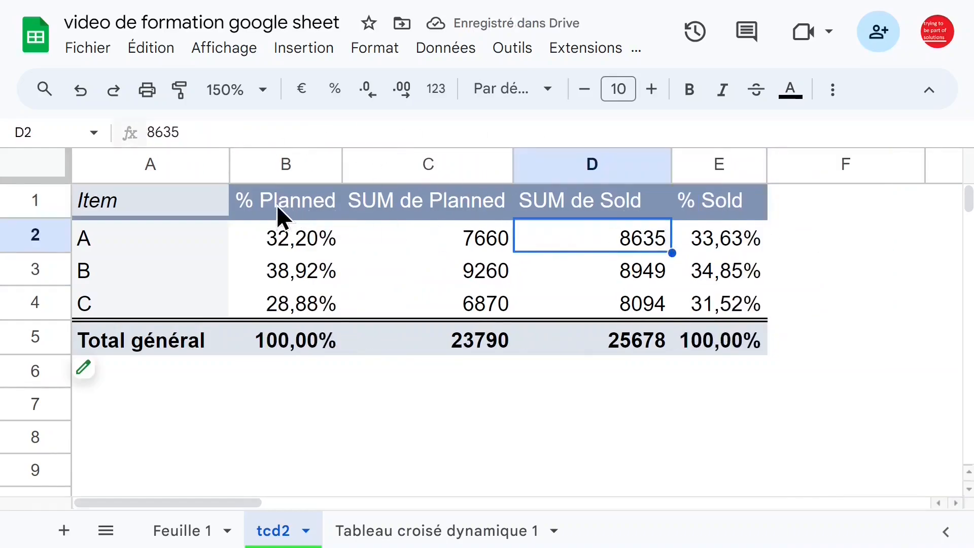
Examine the percentage and sum columns of Planned and Sold for each item in the pivot table
left_click(277, 205)
left_click(469, 246)
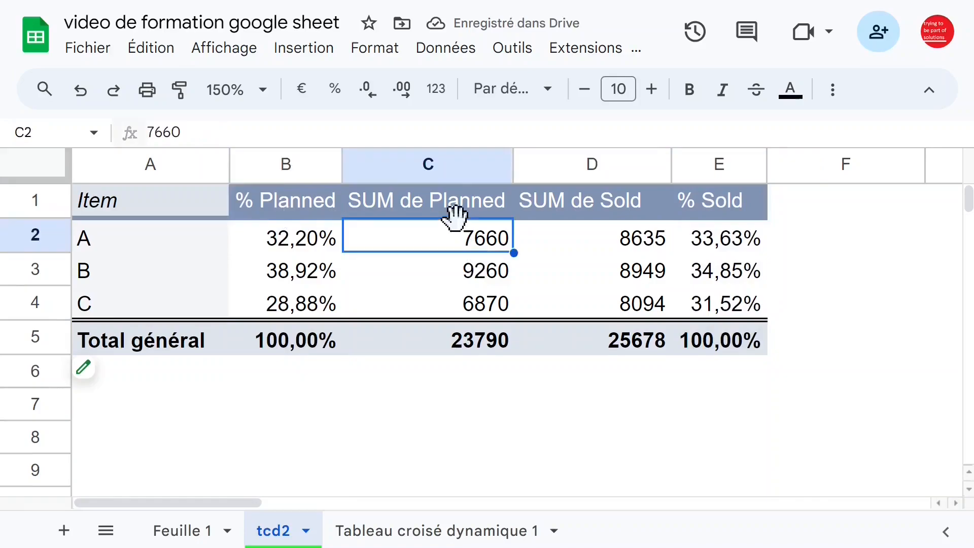
left_click(428, 168)
left_click(322, 165)
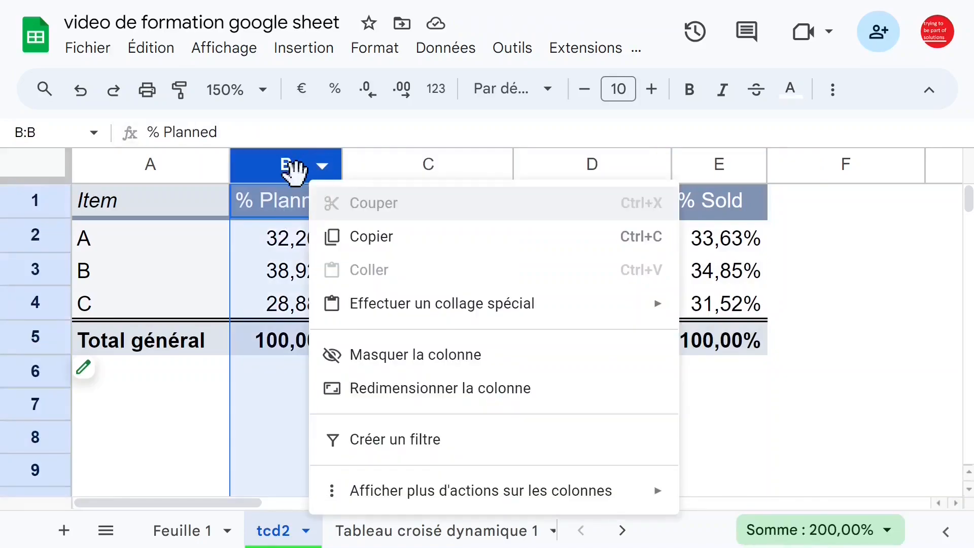
left_click(272, 310)
left_click(430, 198)
left_click(576, 208)
left_click(591, 163)
left_click(742, 167)
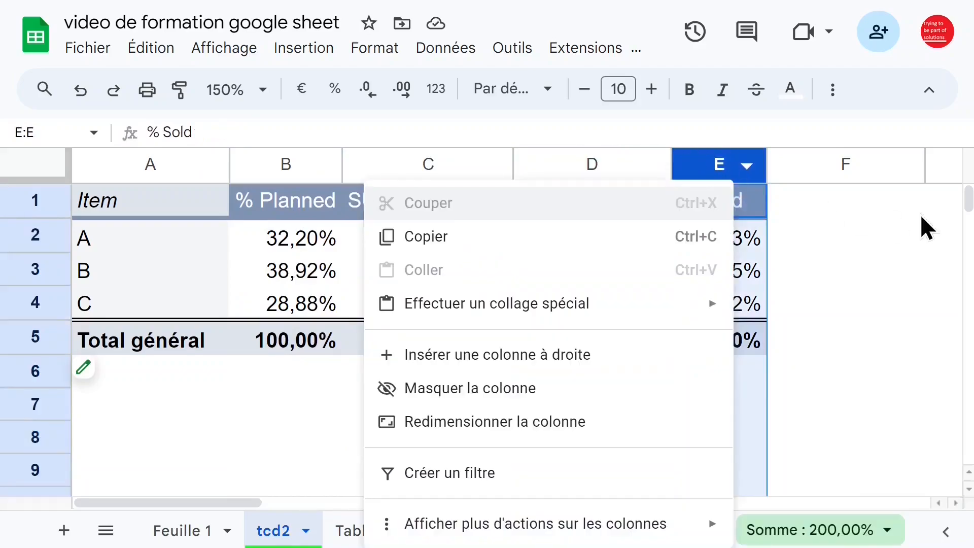
left_click(913, 208)
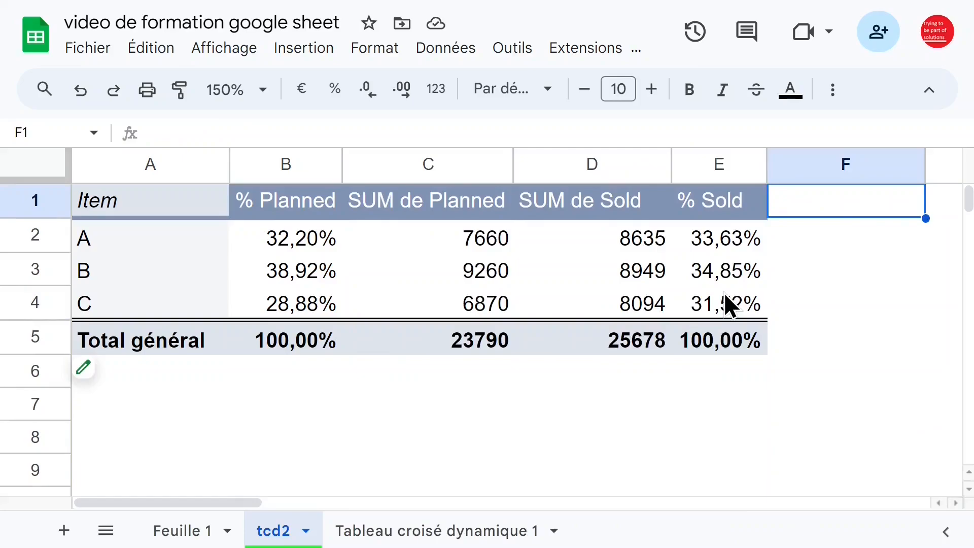
left_click(595, 282)
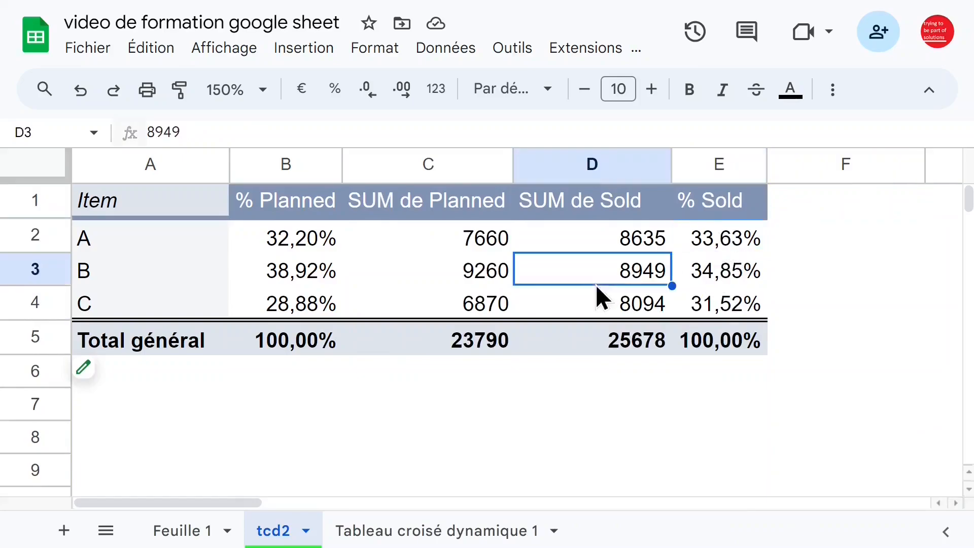
left_click(155, 270)
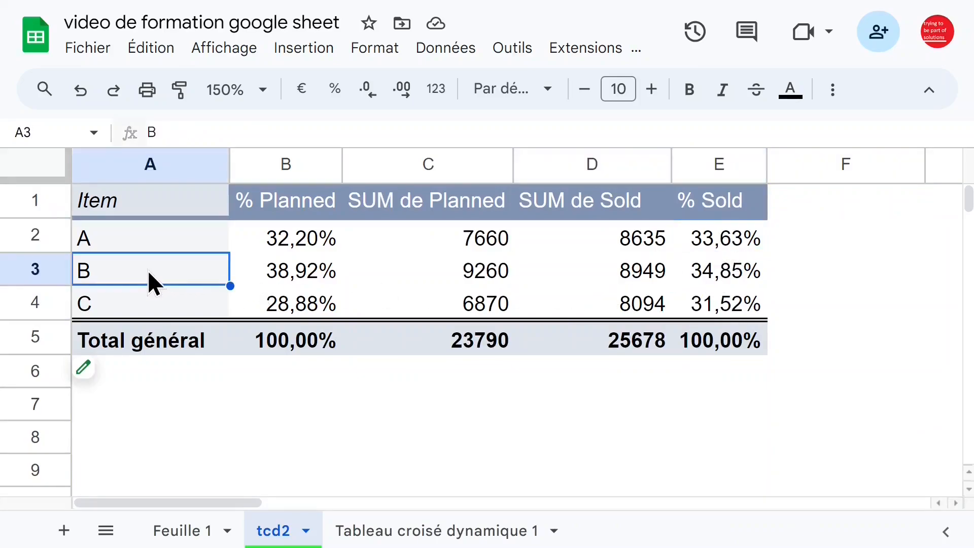
Check the source data in Feuille 1, add DATE as a column field of the tcd2 pivot table, and close its editor
left_click(127, 372)
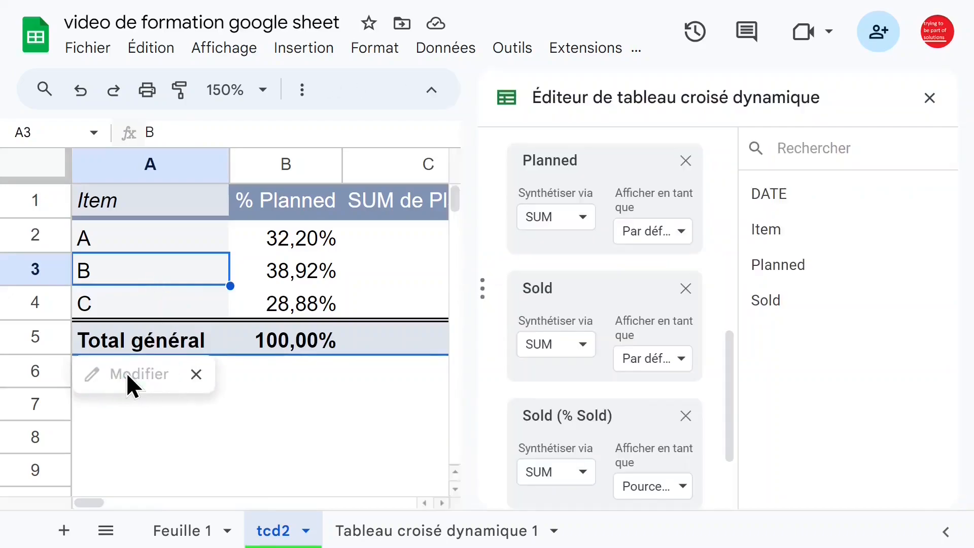
left_click(199, 537)
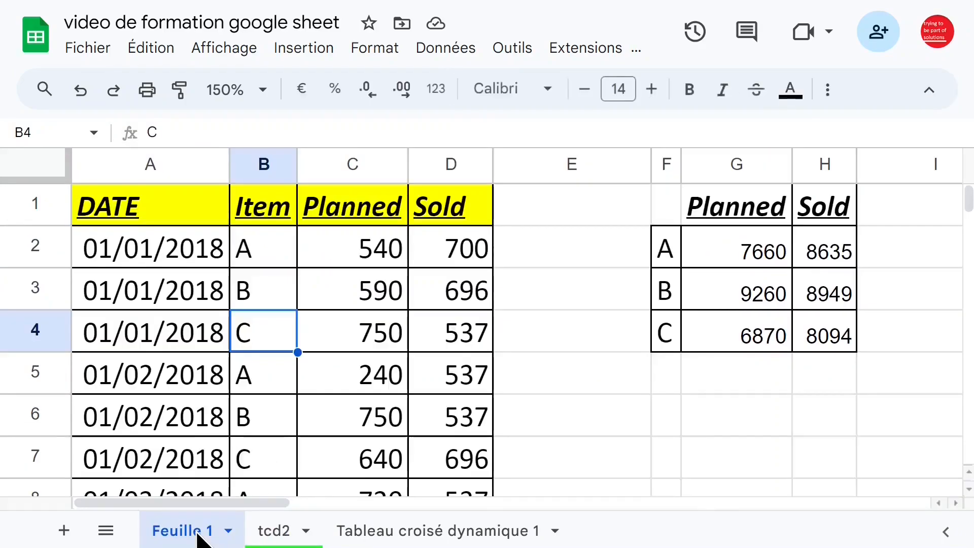
left_click(274, 537)
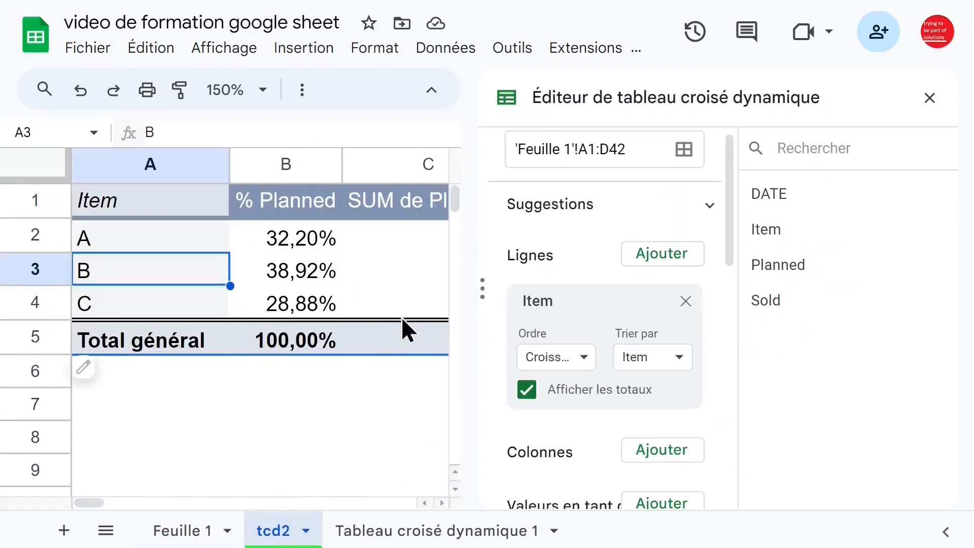
left_click_drag(726, 219, 729, 289)
left_click(658, 262)
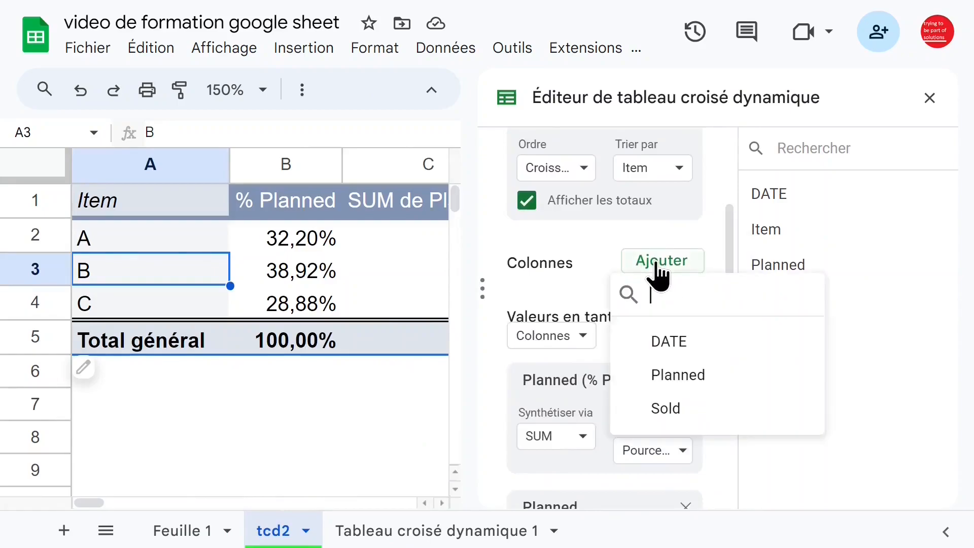
left_click(680, 346)
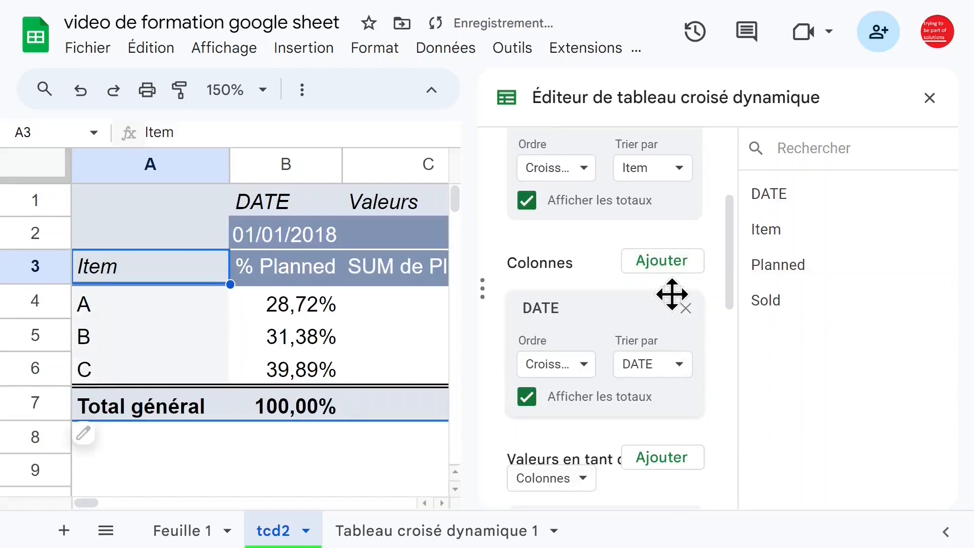
left_click(930, 99)
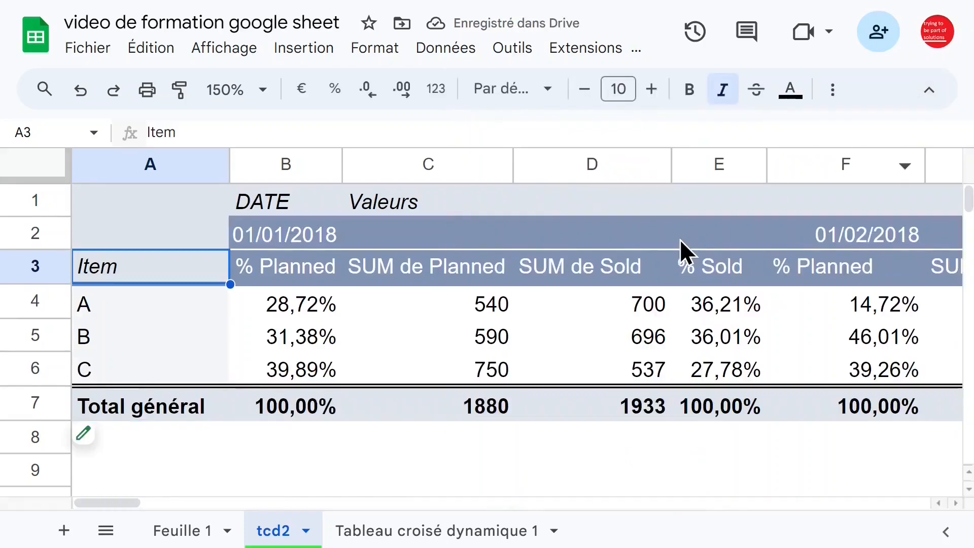
Reopen the pivot table editor and move DATE from the column fields to the row fields, above Item
left_click(723, 235)
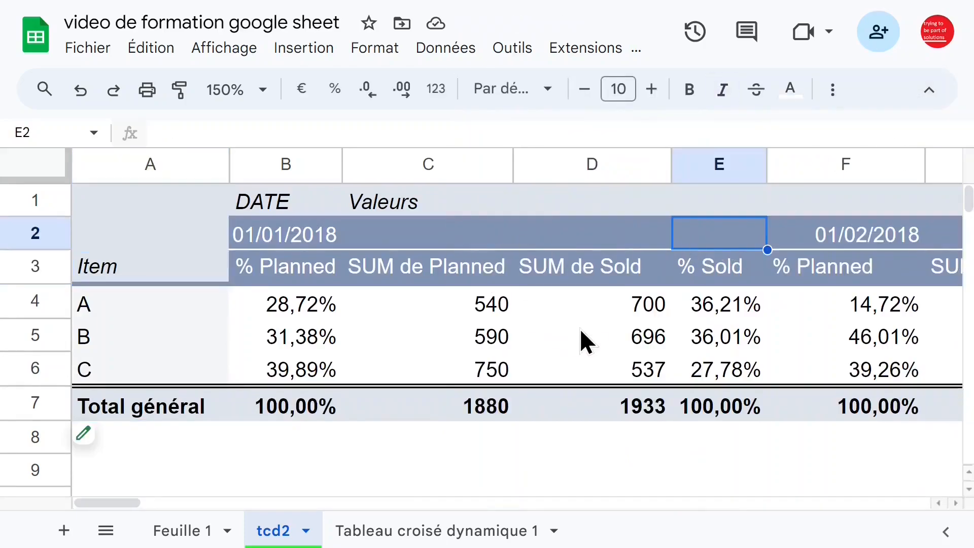
mouse_move(121, 503)
left_mouse_down()
mouse_move(784, 488)
mouse_move(144, 473)
left_mouse_up()
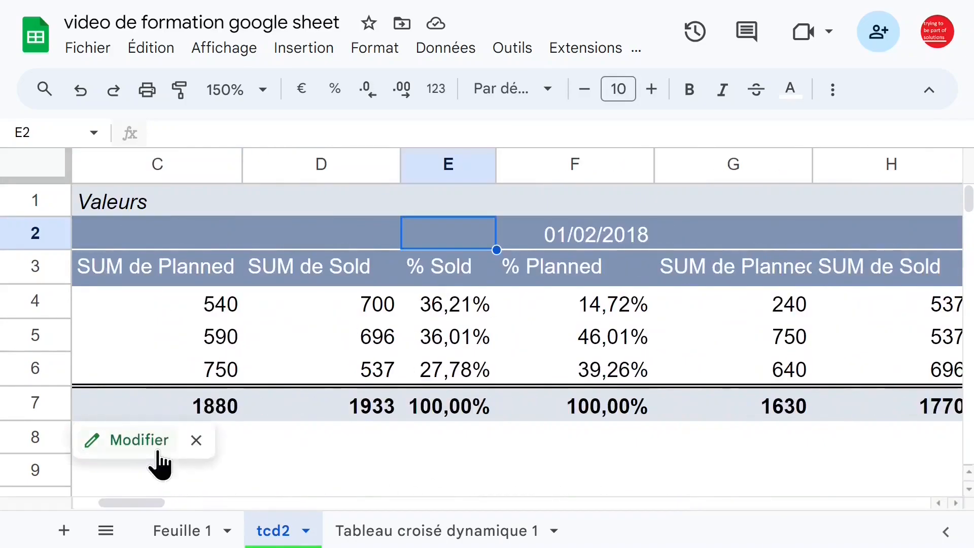
left_click(99, 442)
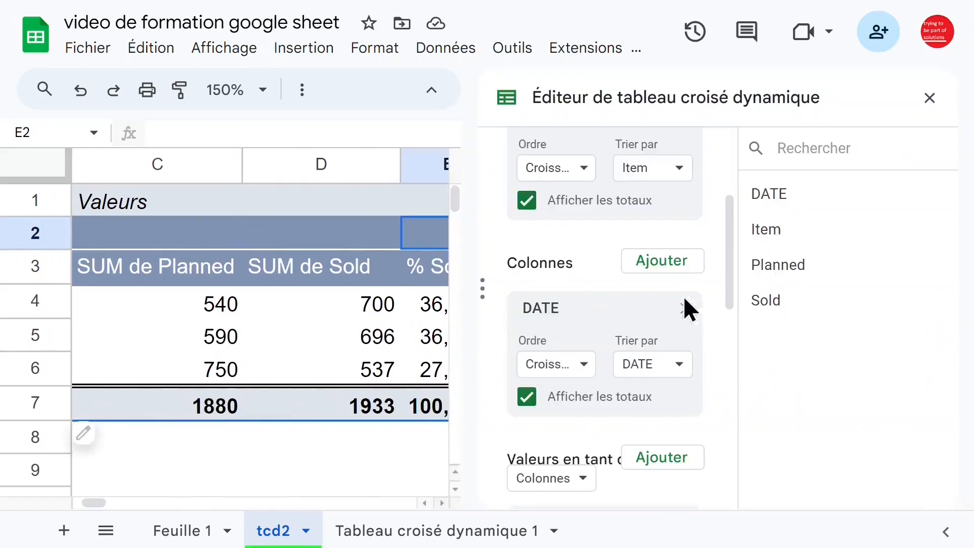
left_click_drag(730, 236, 735, 210)
left_click_drag(569, 389, 585, 194)
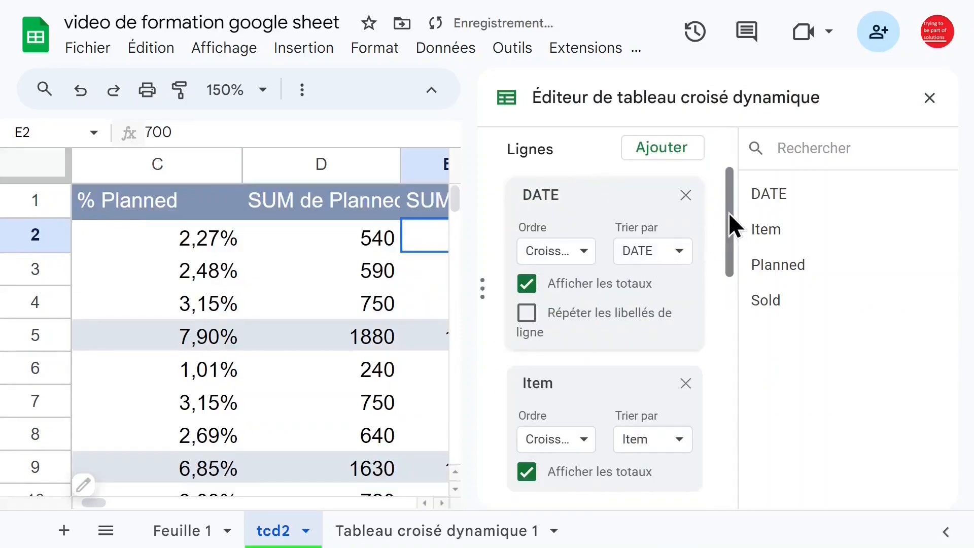
Move Item from the row fields to the column fields and close the pivot table editor
left_click_drag(729, 212, 731, 268)
left_click_drag(563, 211, 561, 252)
left_click(261, 331)
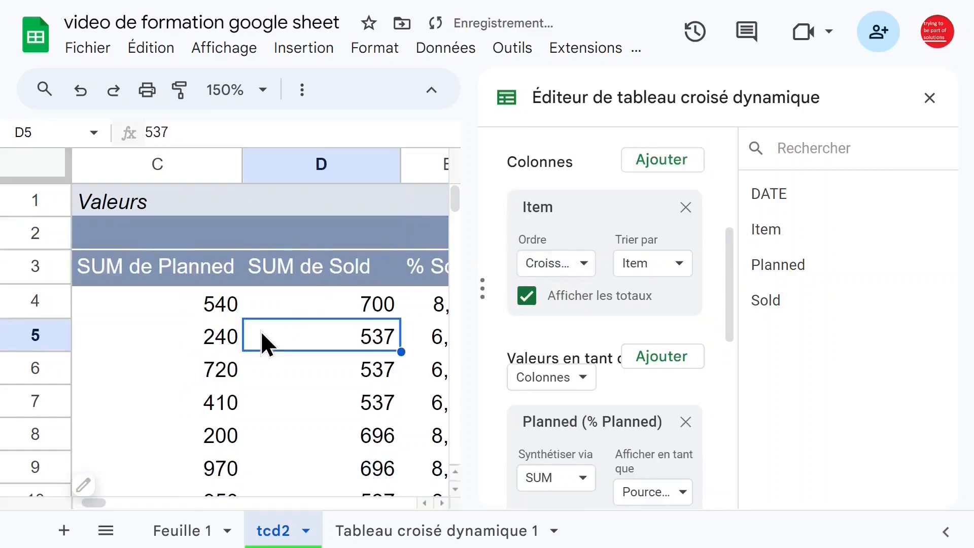
left_click(930, 99)
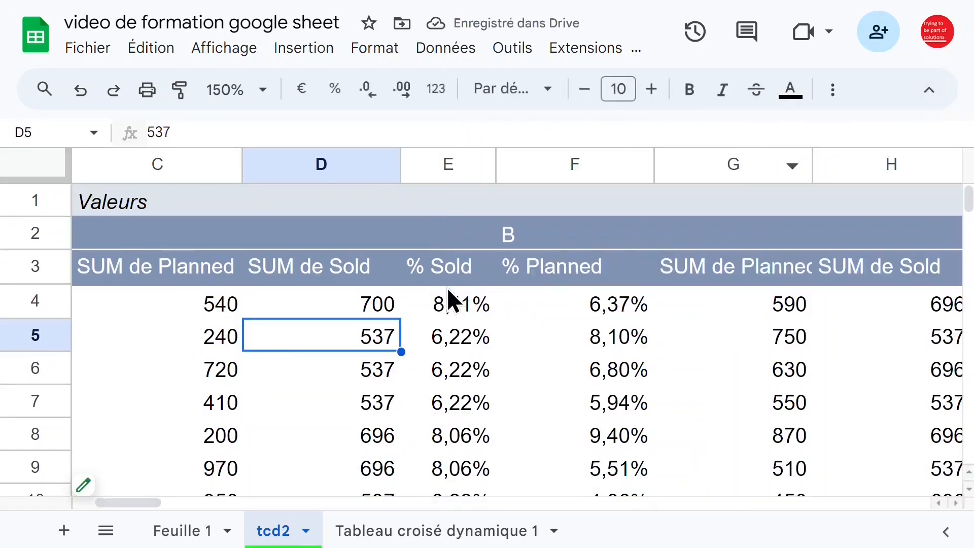
Examine item A's Planned and Sold sums and percentages per date from the start of the pivot table
key("ctrl+Left")
key("ctrl+Up")
left_click(169, 350)
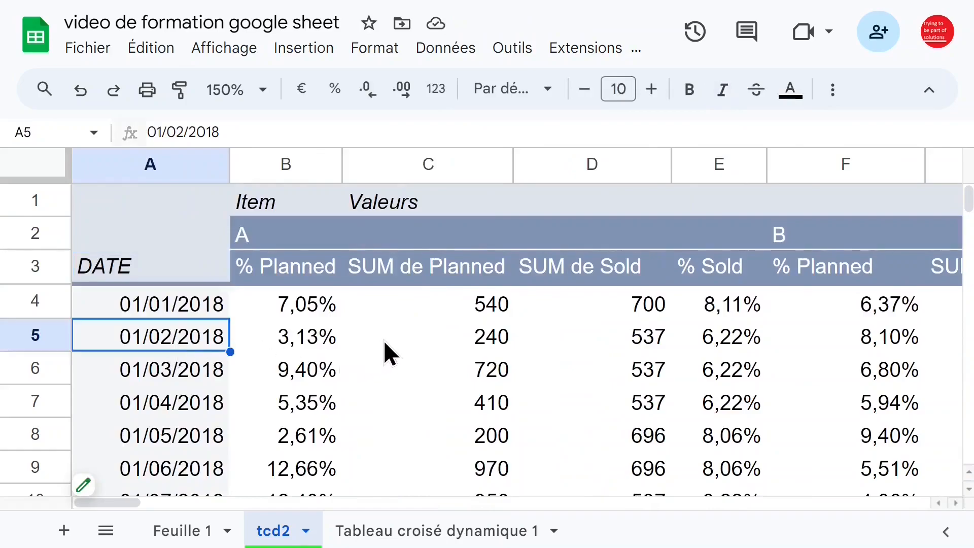
left_click(382, 314)
left_click(282, 270)
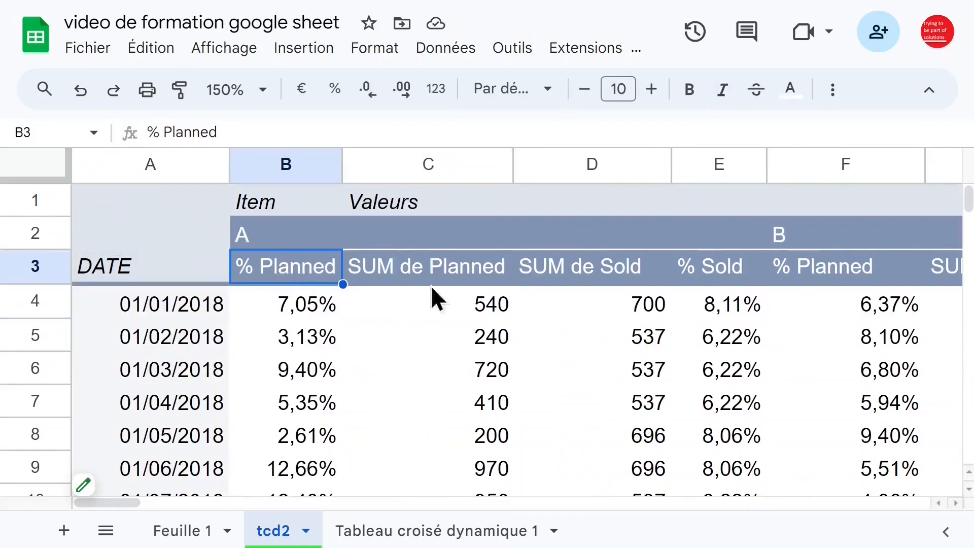
left_click(458, 269)
left_click(556, 267)
left_click(568, 164)
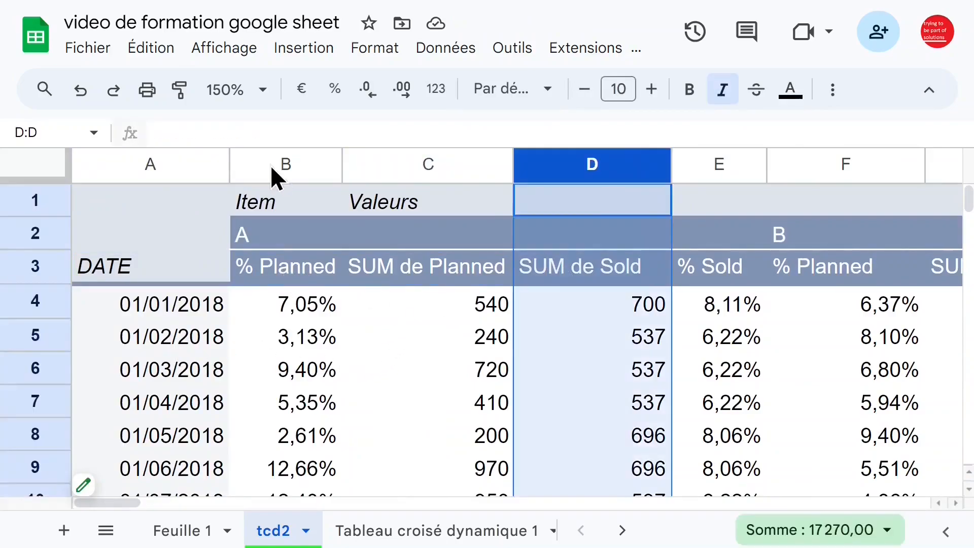
left_click(283, 165)
left_click(675, 305)
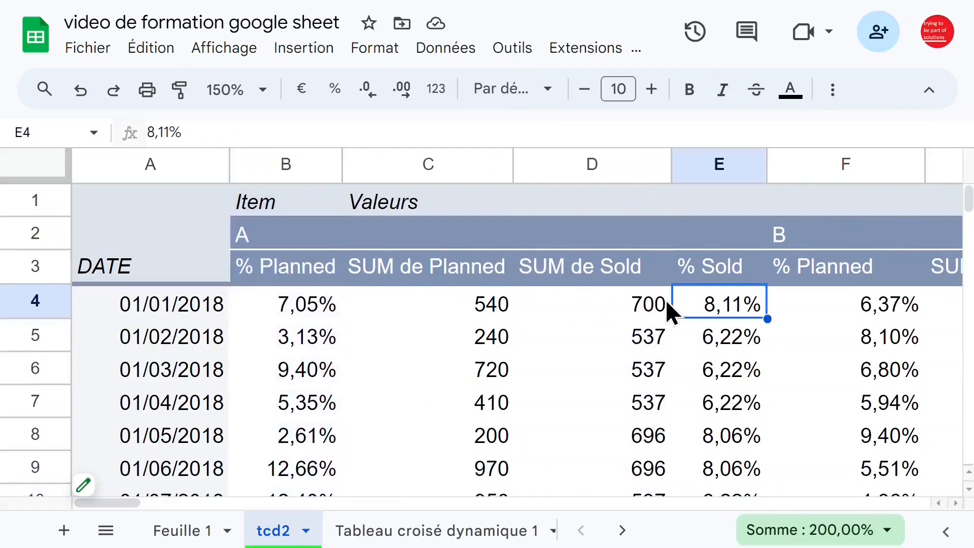
Group the pivot table's DATE row values by Année, check the yearly rows, and ungroup the dates again
scroll(546, 313, "down", 3)
scroll(432, 314, "up", 1)
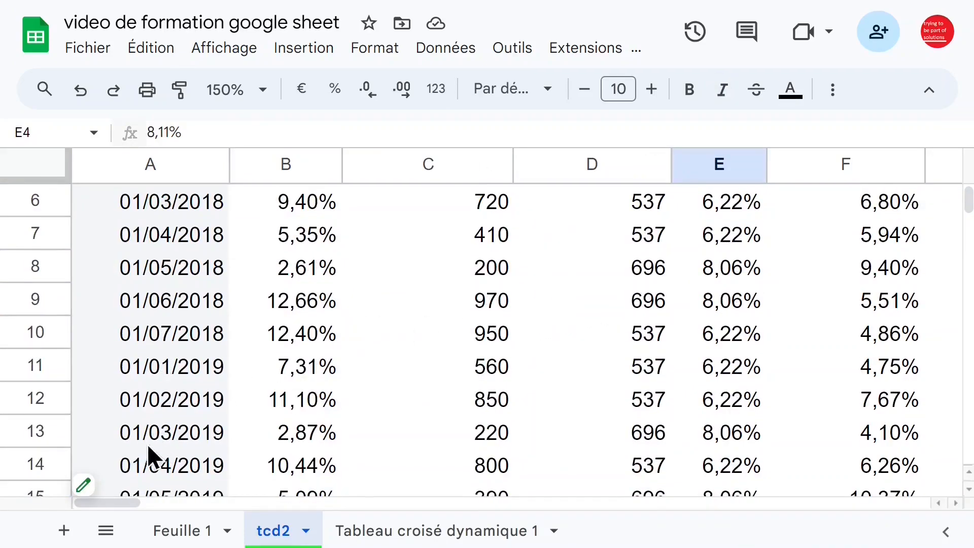
left_click(163, 361)
right_click(154, 364)
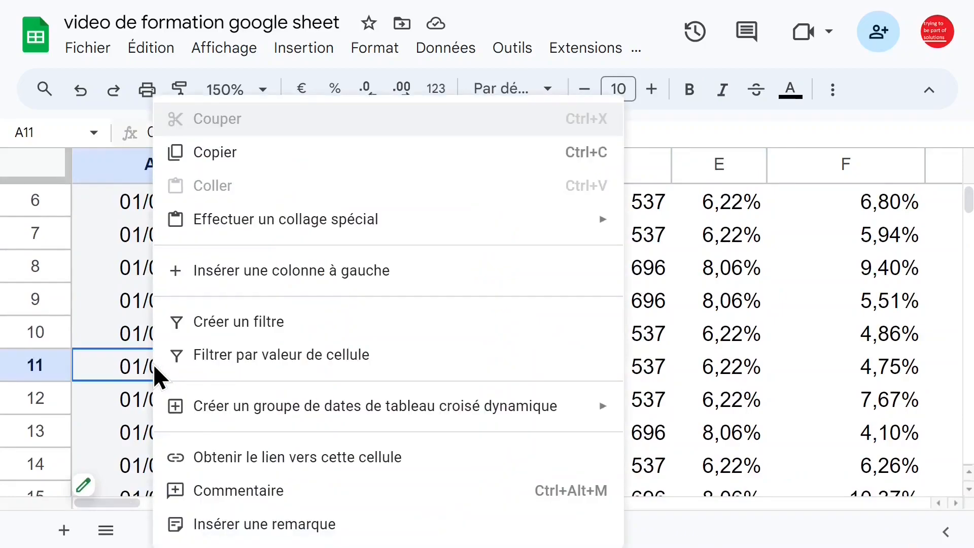
mouse_move(297, 408)
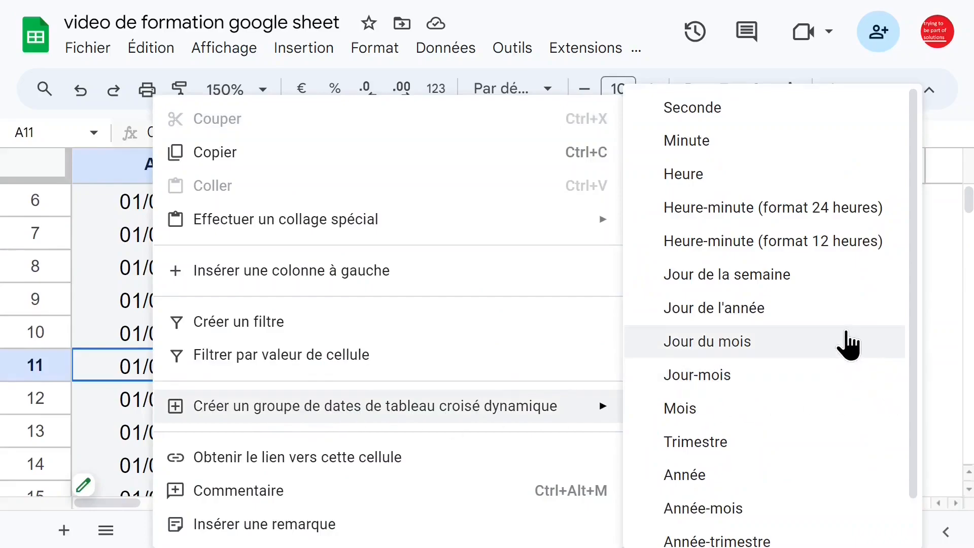
left_click(685, 475)
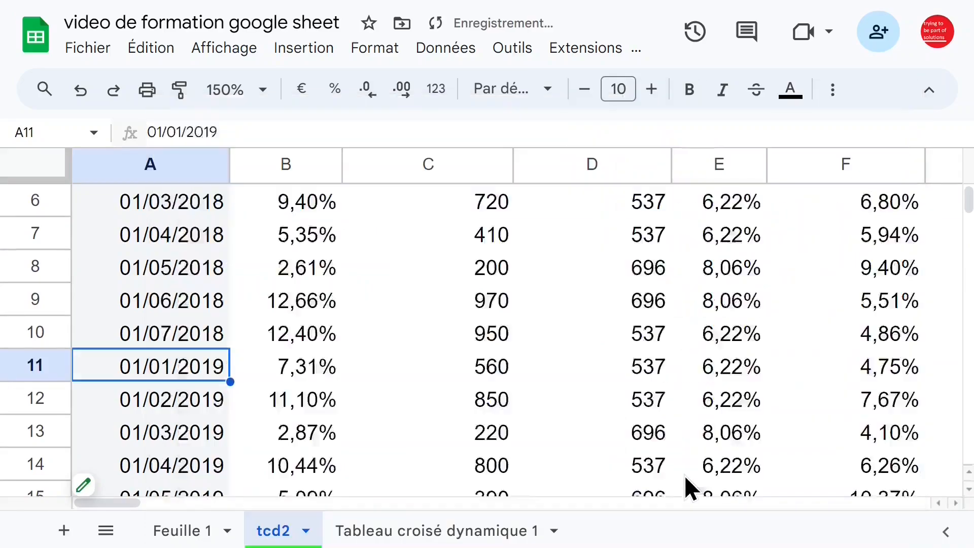
scroll(588, 378, "up", 3)
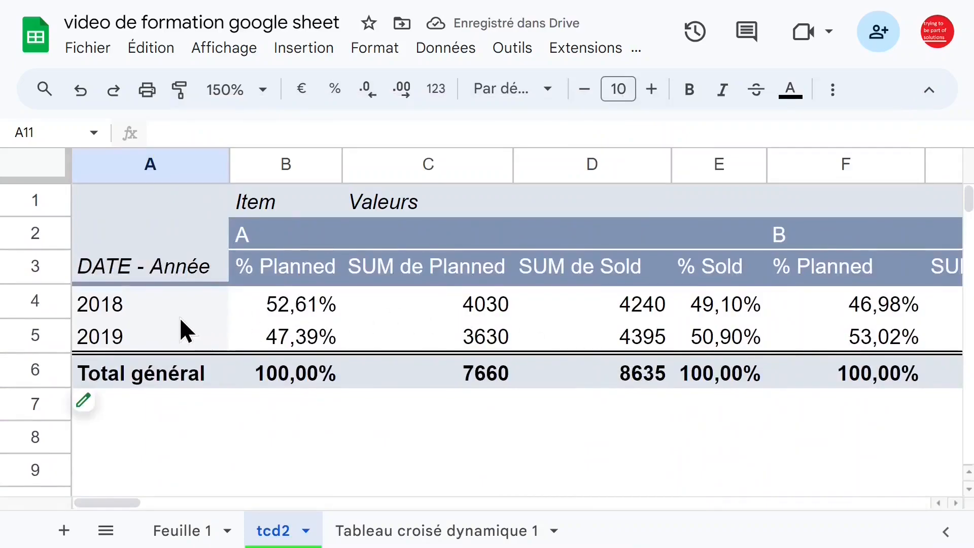
left_click(115, 306)
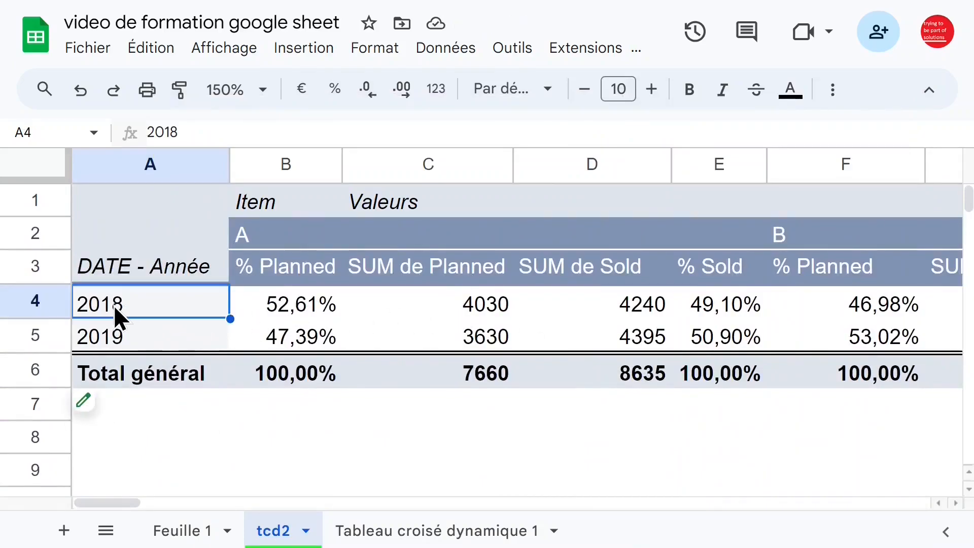
right_click(113, 305)
left_click(196, 434)
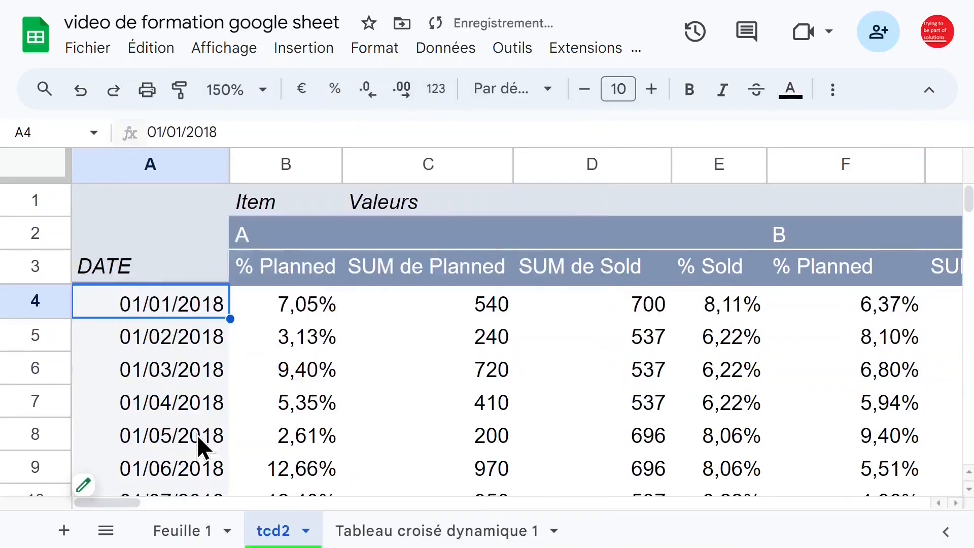
Group the DATE row values by Année-mois, review the monthly rows down to the grand total, and ungroup the dates again
right_click(149, 306)
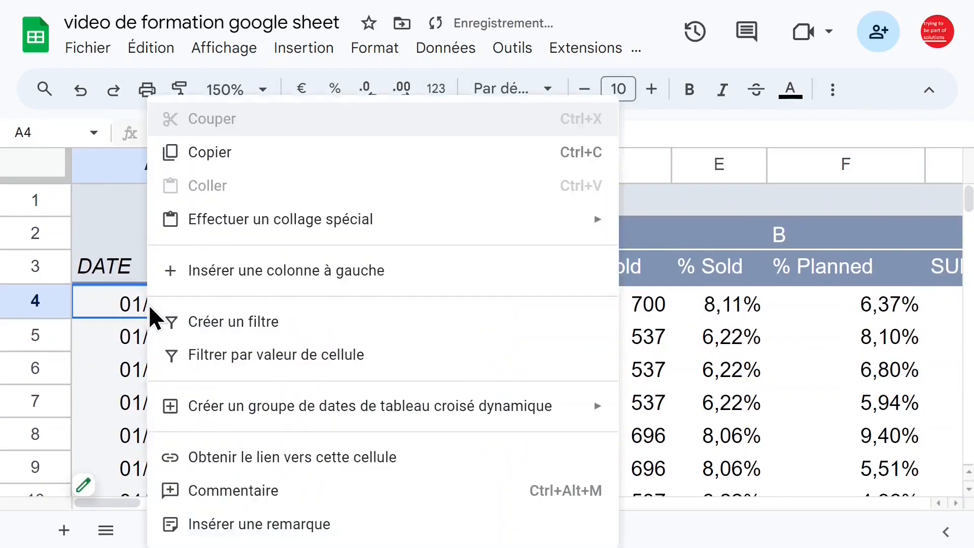
mouse_move(208, 414)
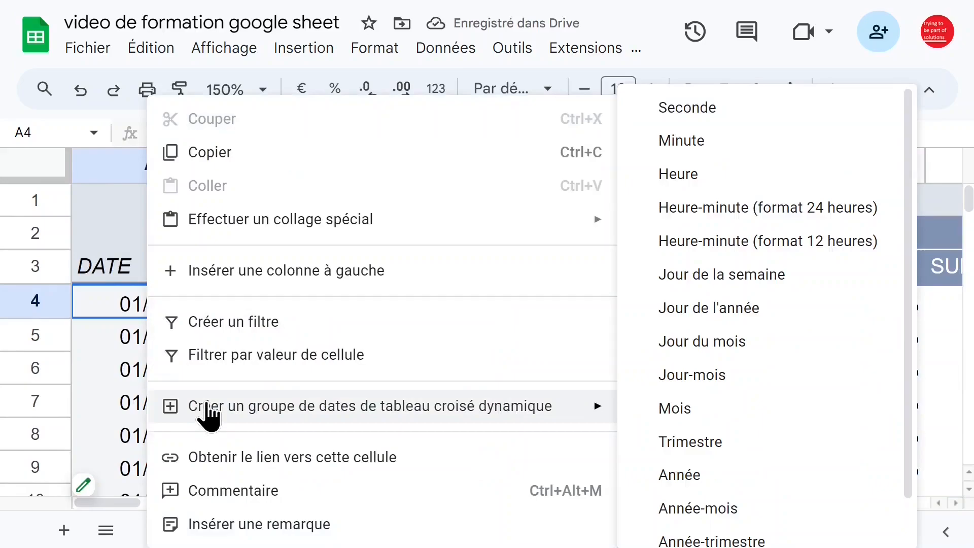
left_click(699, 508)
scroll(357, 333, "down", 5)
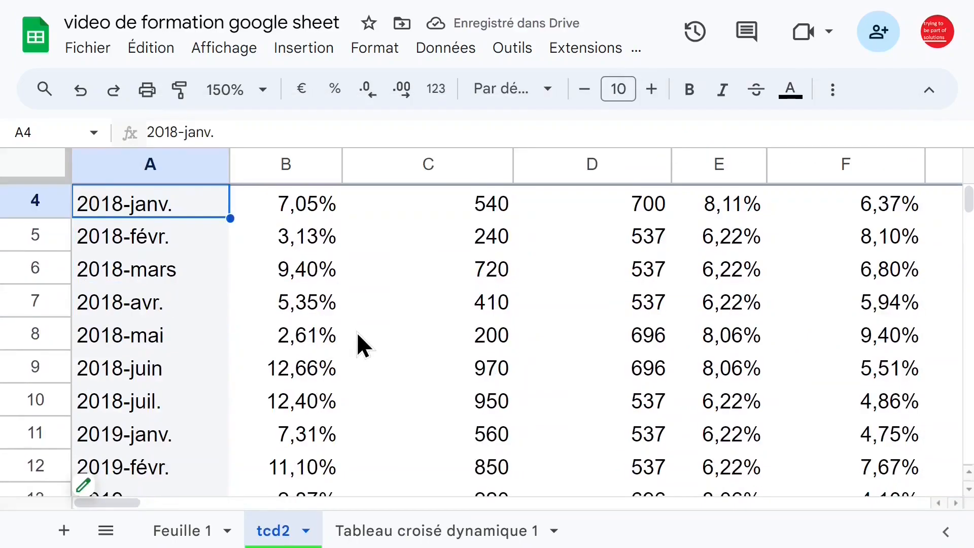
scroll(357, 339, "down", 3)
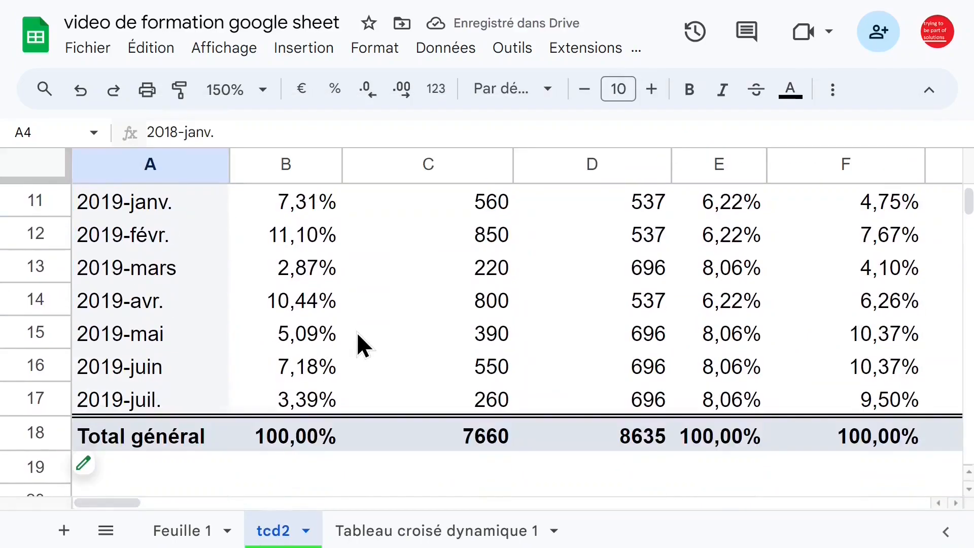
scroll(357, 332, "up", 6)
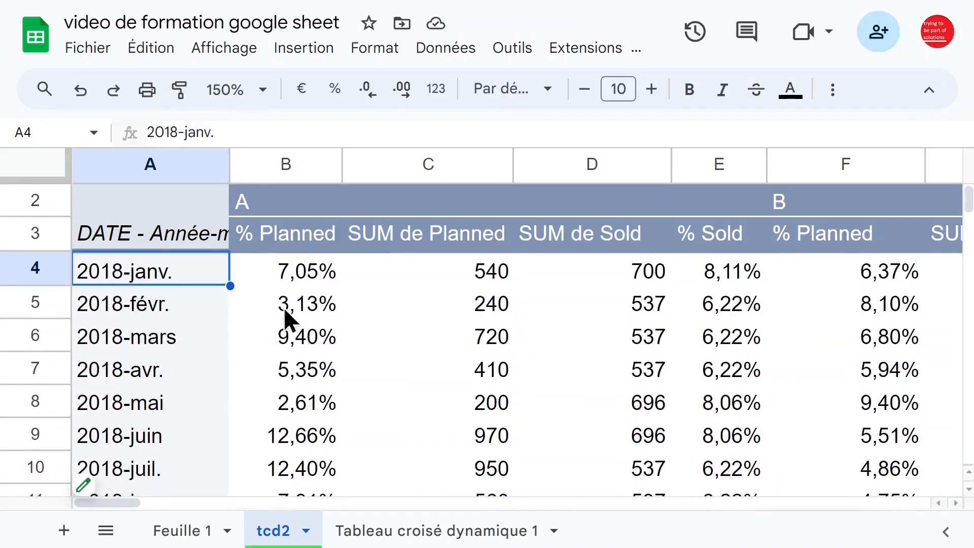
right_click(100, 269)
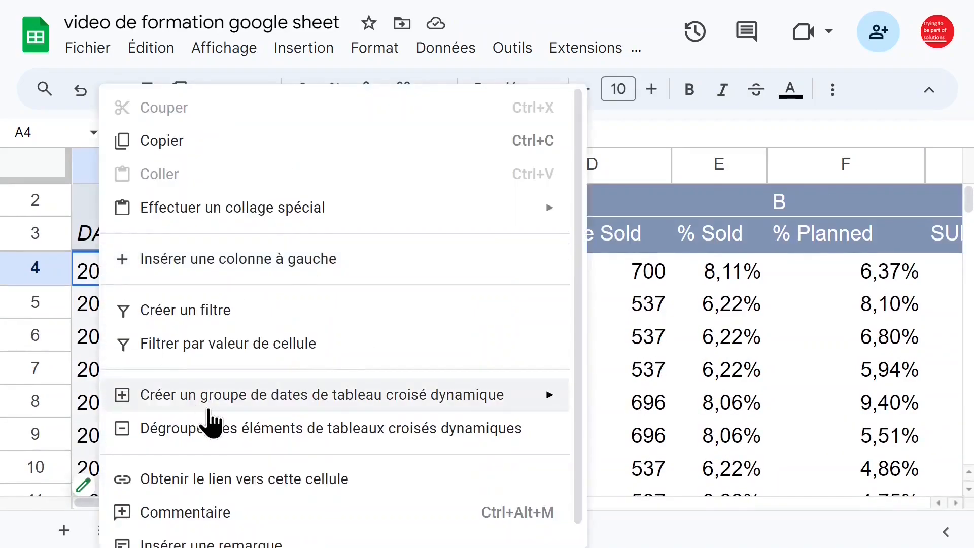
left_click(224, 431)
Group the pivot table's DATE row values by Année-trimestre
right_click(140, 278)
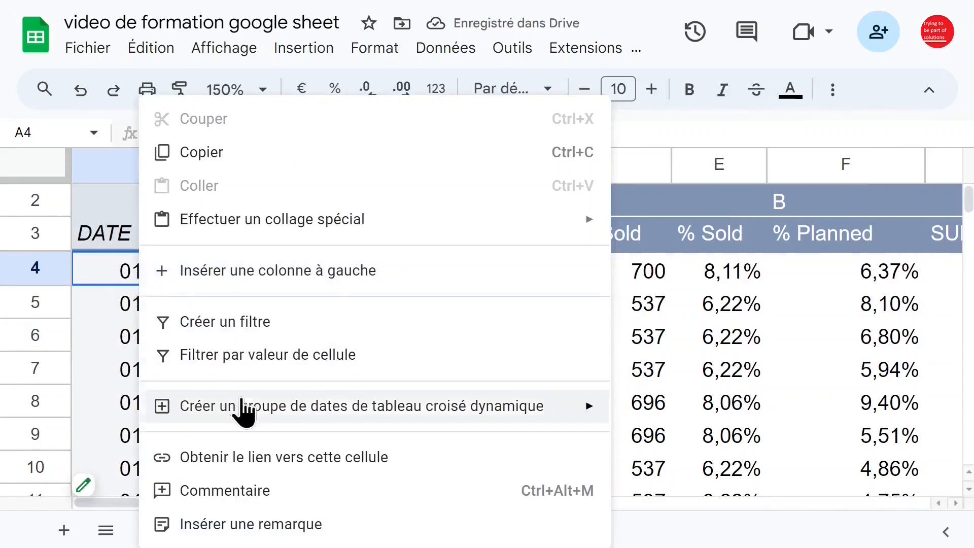
mouse_move(259, 420)
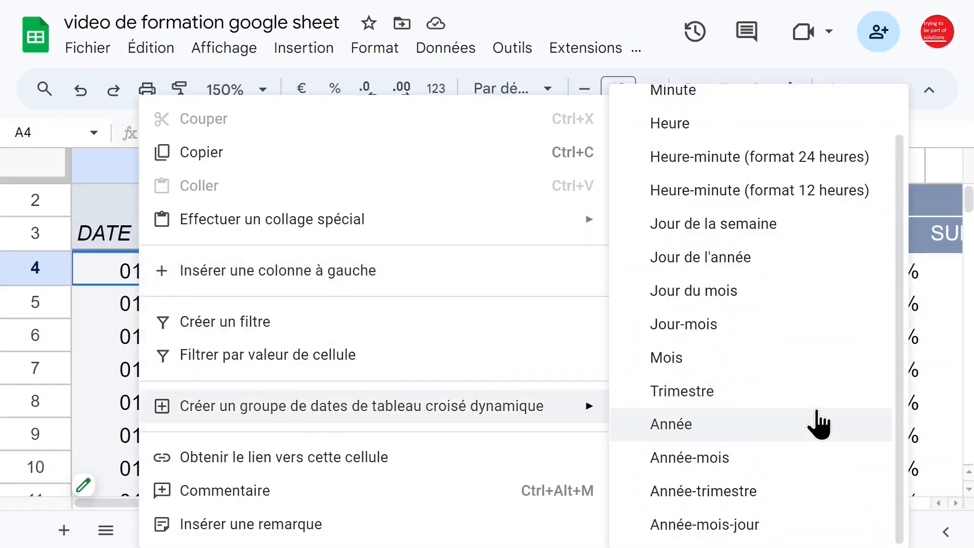
left_click(742, 491)
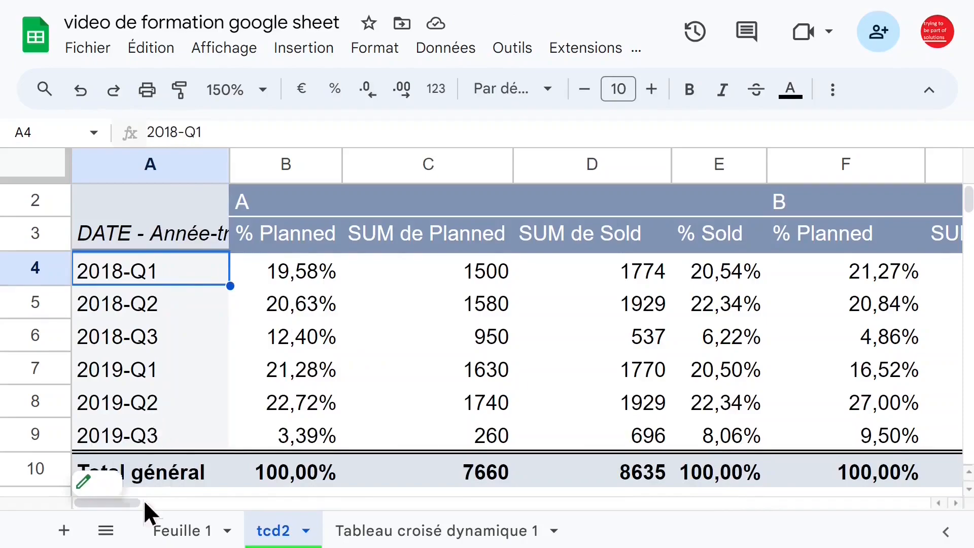
In the pivot table editor, make DATE – Année-trimestre the column field and Item the row field, and close the editor
left_click(114, 482)
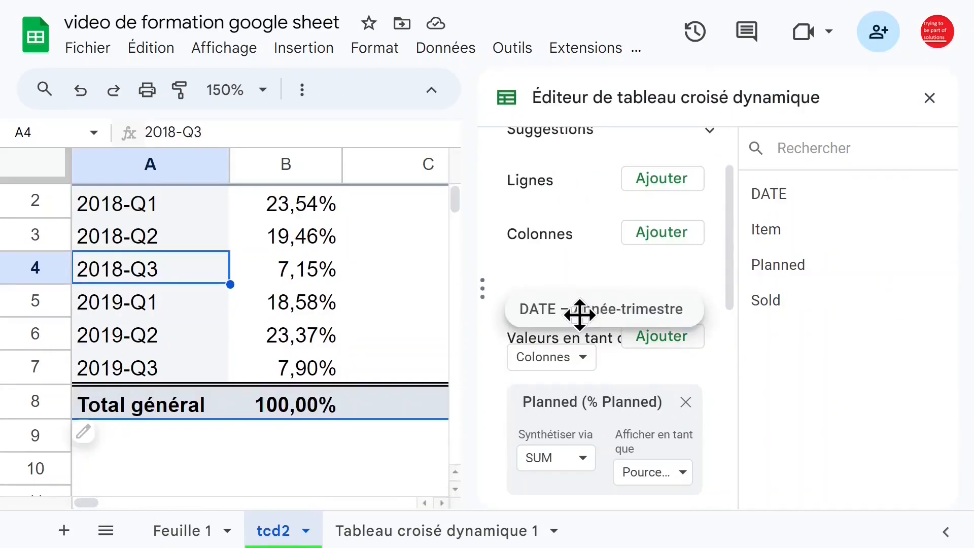
left_click_drag(579, 315, 570, 296)
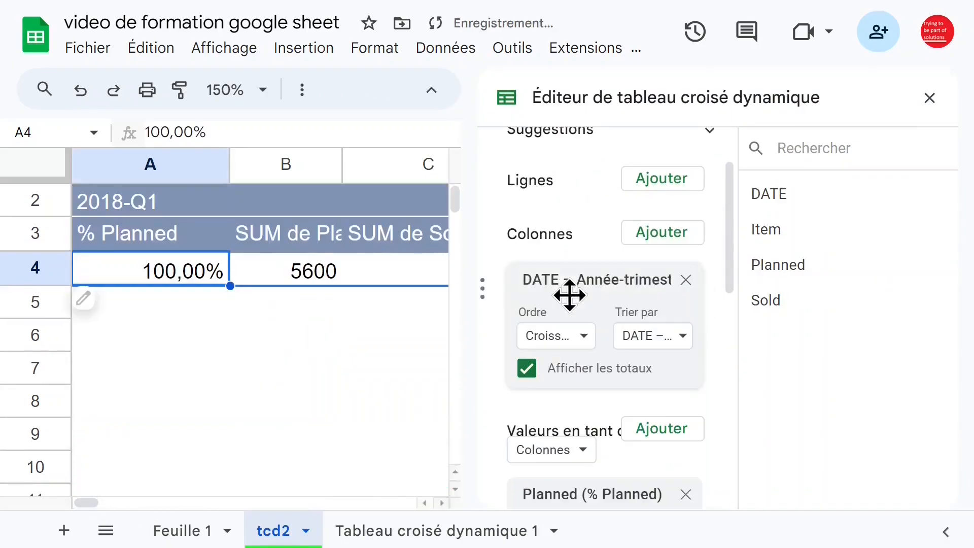
left_click(664, 183)
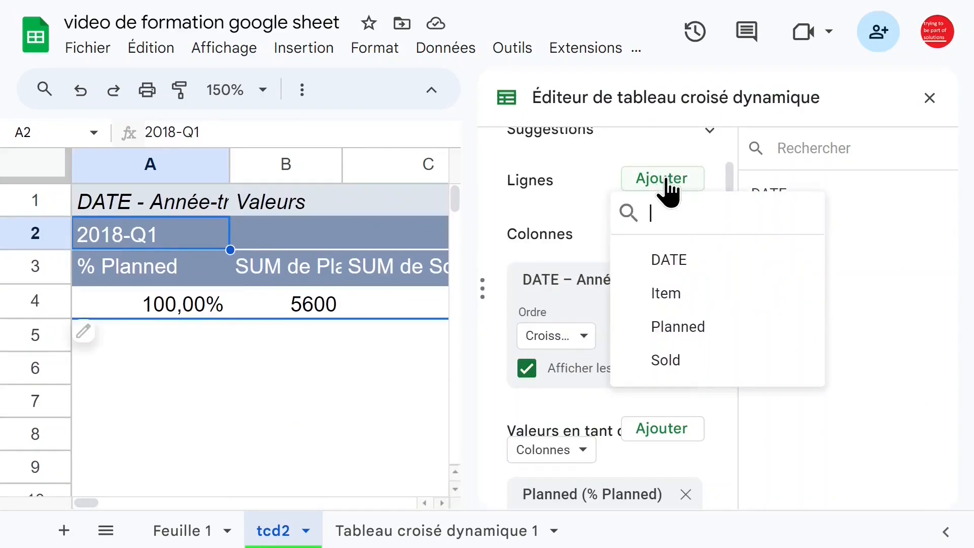
left_click(665, 297)
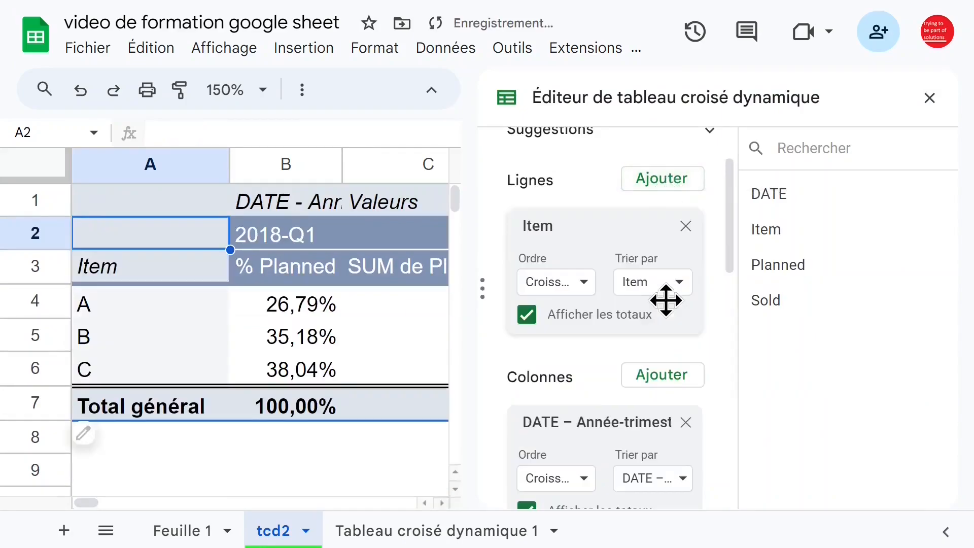
left_click(930, 98)
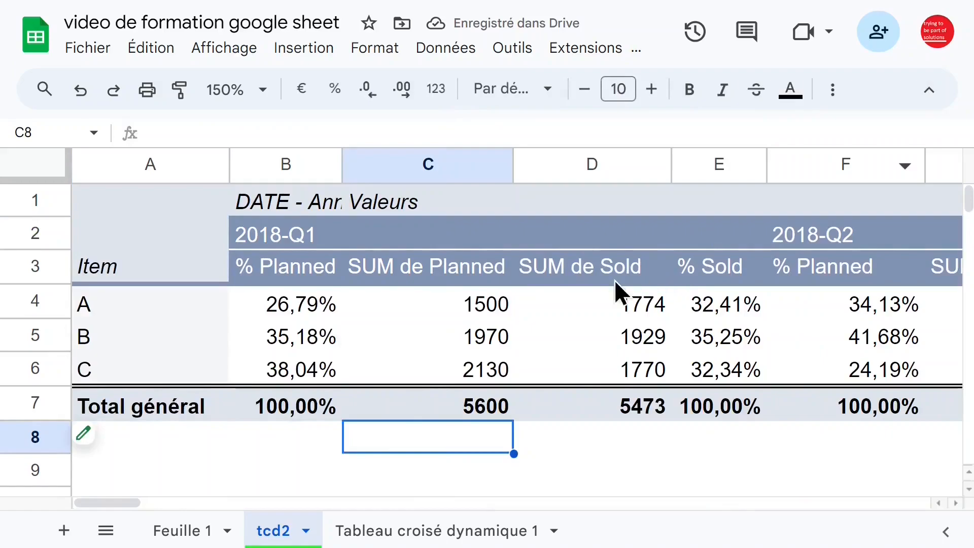
Examine the Planned and Sold sums and percentages per item in the first quarter columns of the pivot table
left_click(376, 236)
left_click(264, 165)
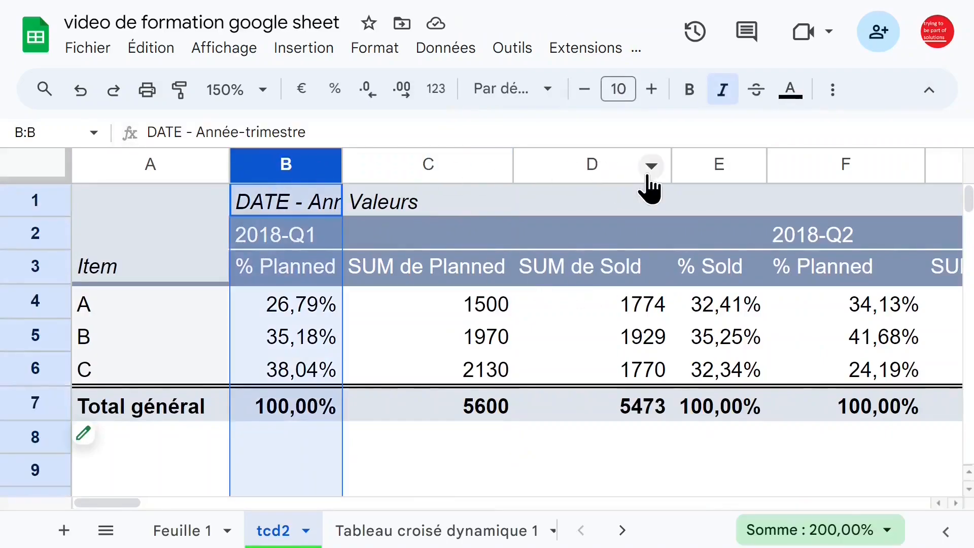
left_click(645, 170)
left_click(814, 308)
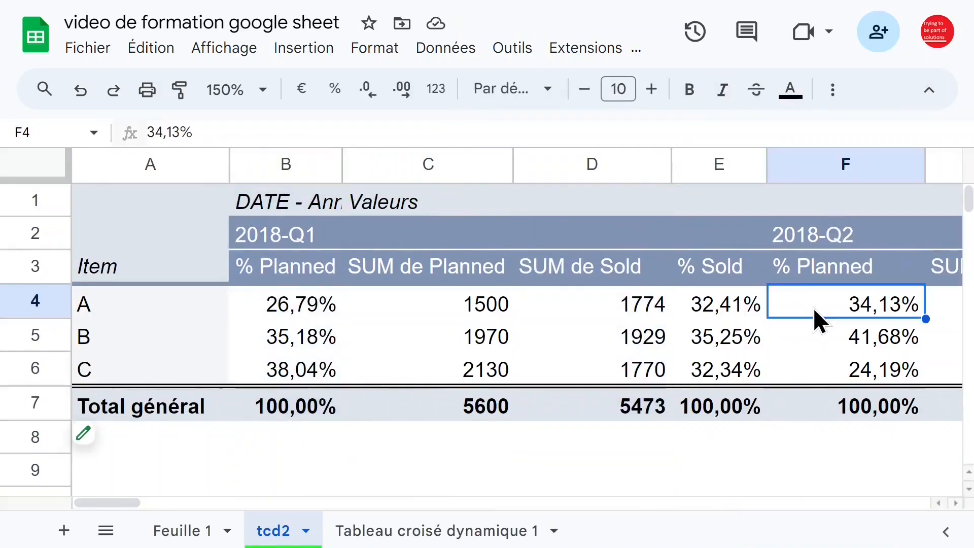